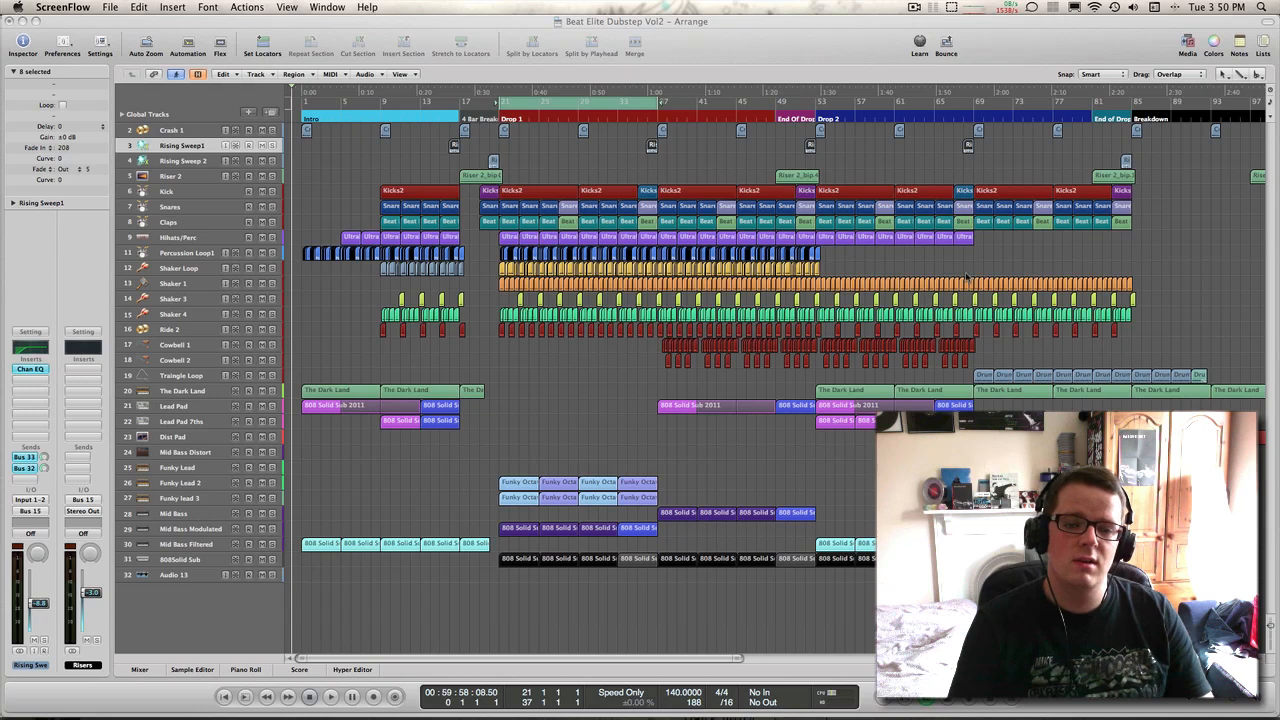
Switch to Logic Pro and play the arrangement from the start with the cycle range turned off
{"action": "left_click", "coordinate": [814, 62]}
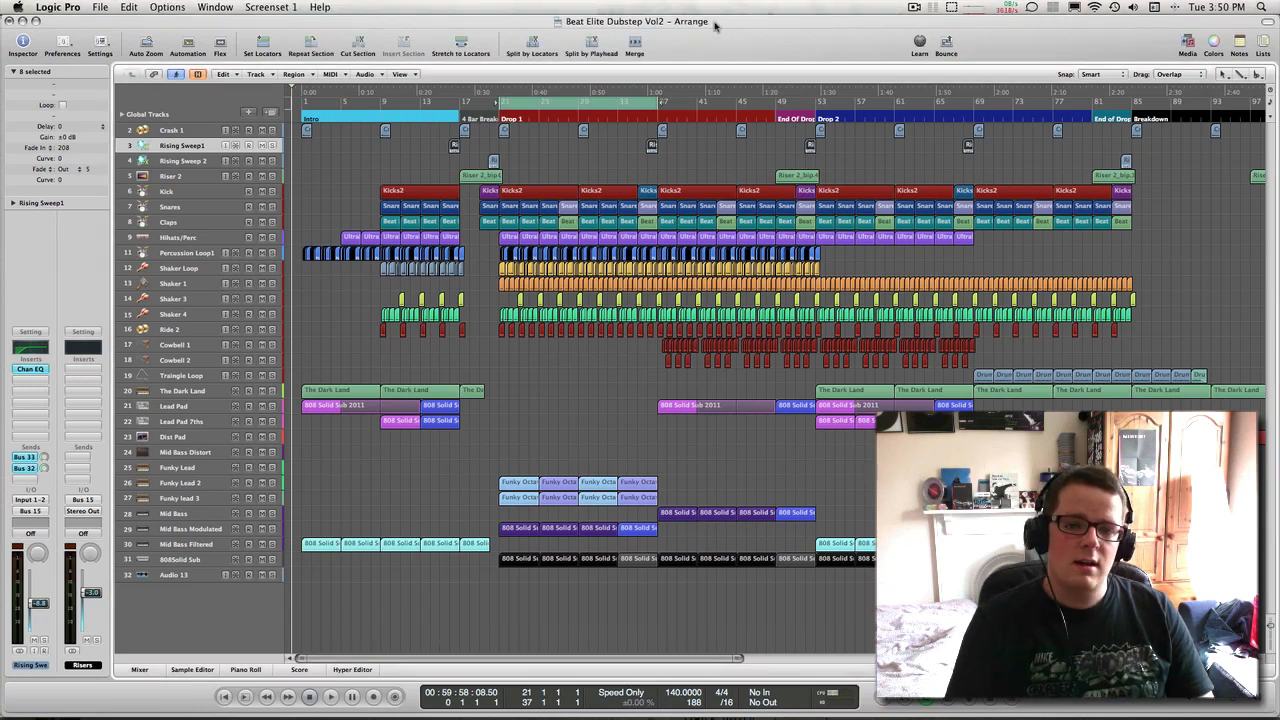
{"action": "left_click", "coordinate": [618, 104]}
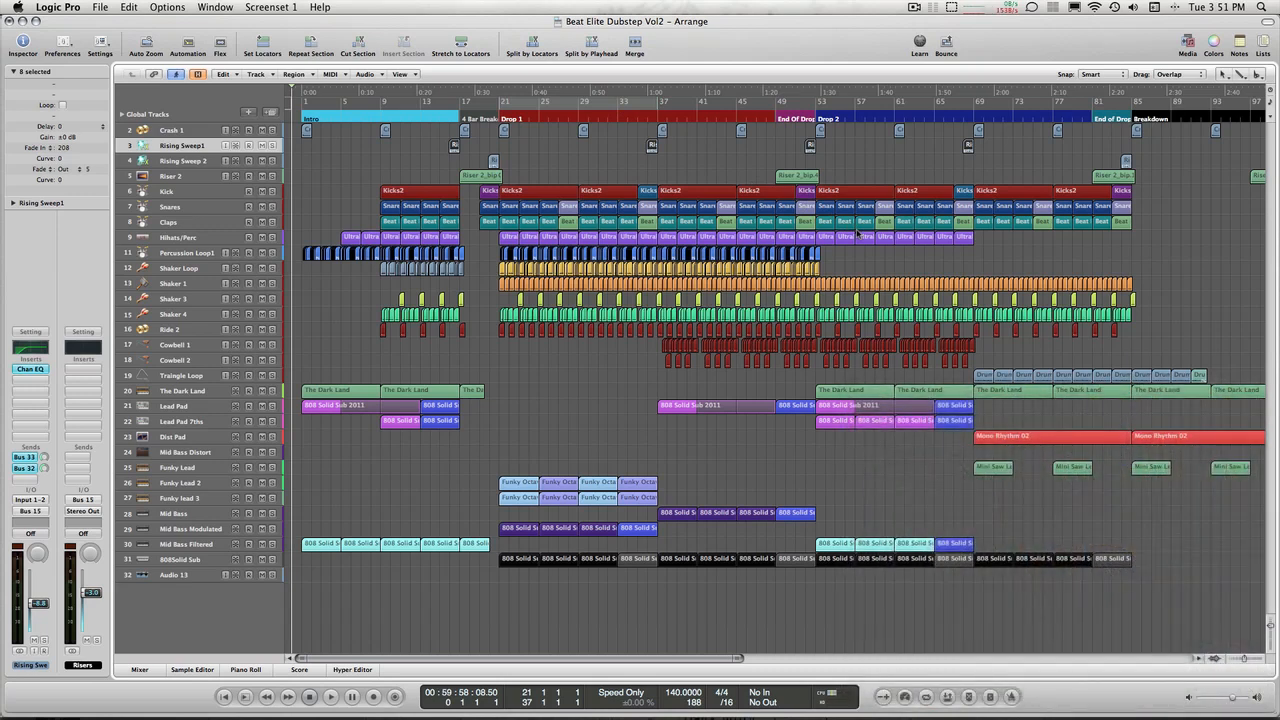
{"action": "key", "text": "space"}
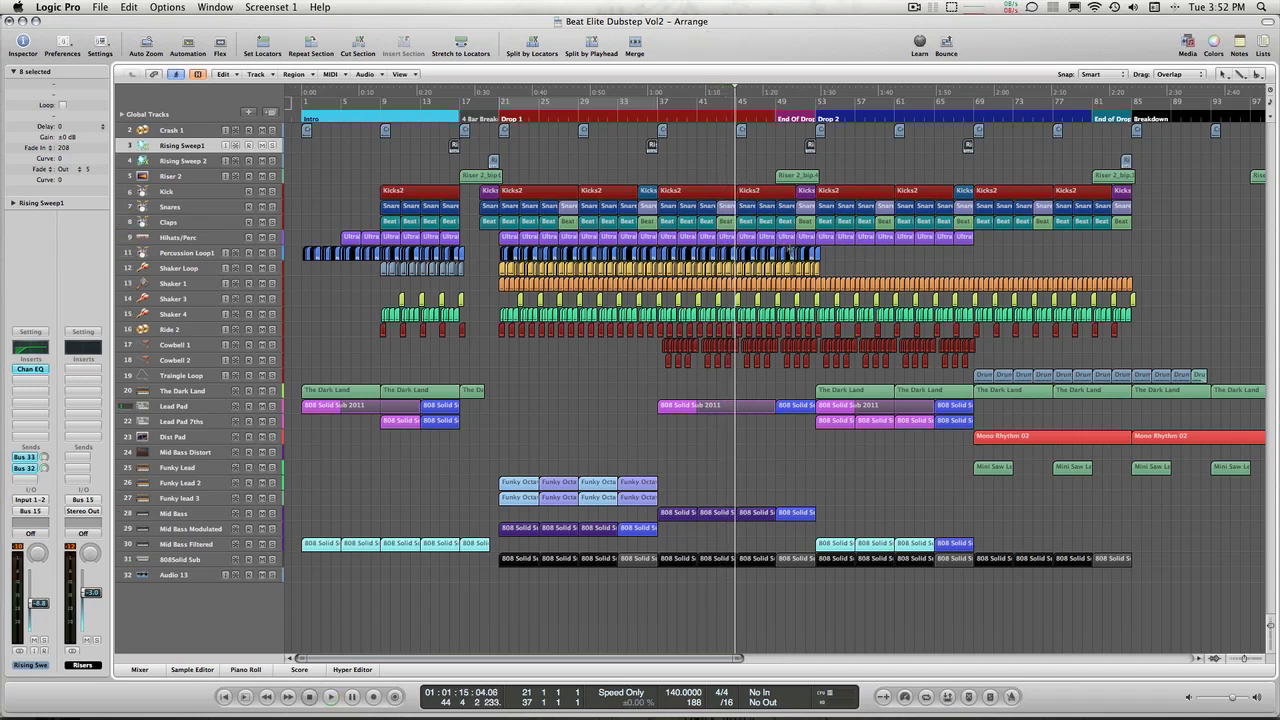
{"action": "left_click", "coordinate": [706, 472]}
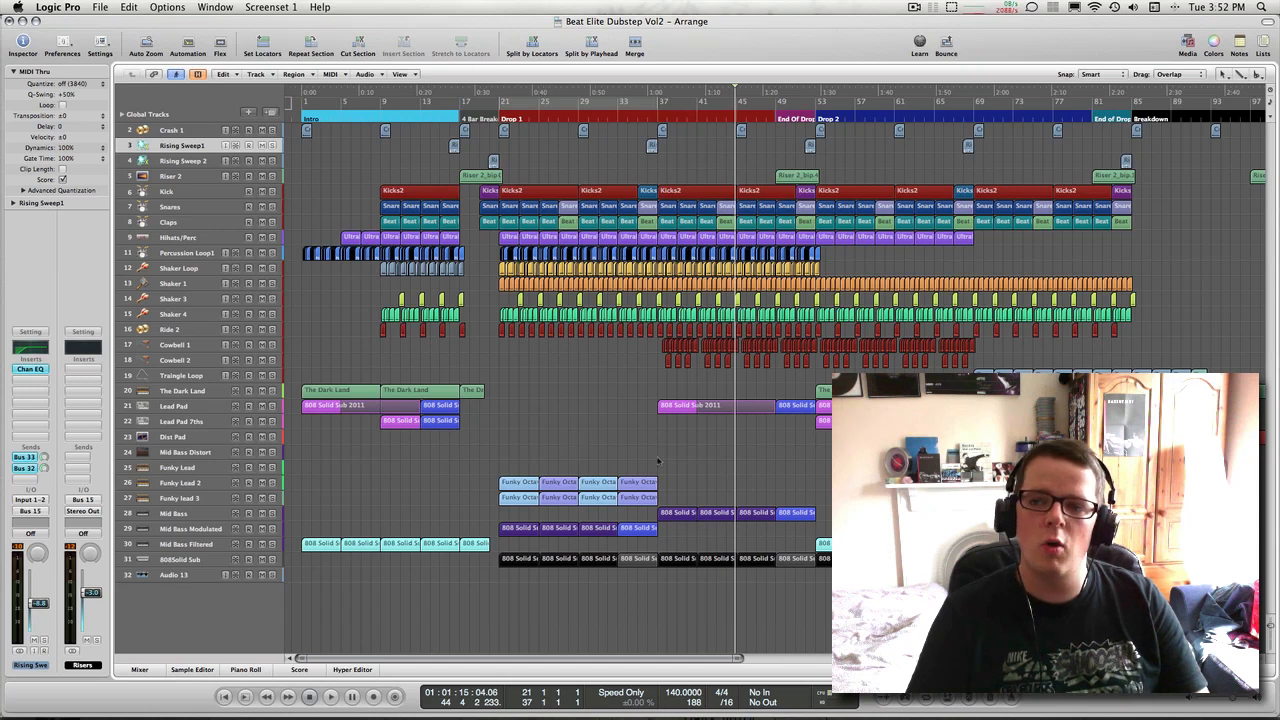
Show the project notes to read the instructions for editing the track, and hide them again
{"action": "left_click", "coordinate": [1239, 43]}
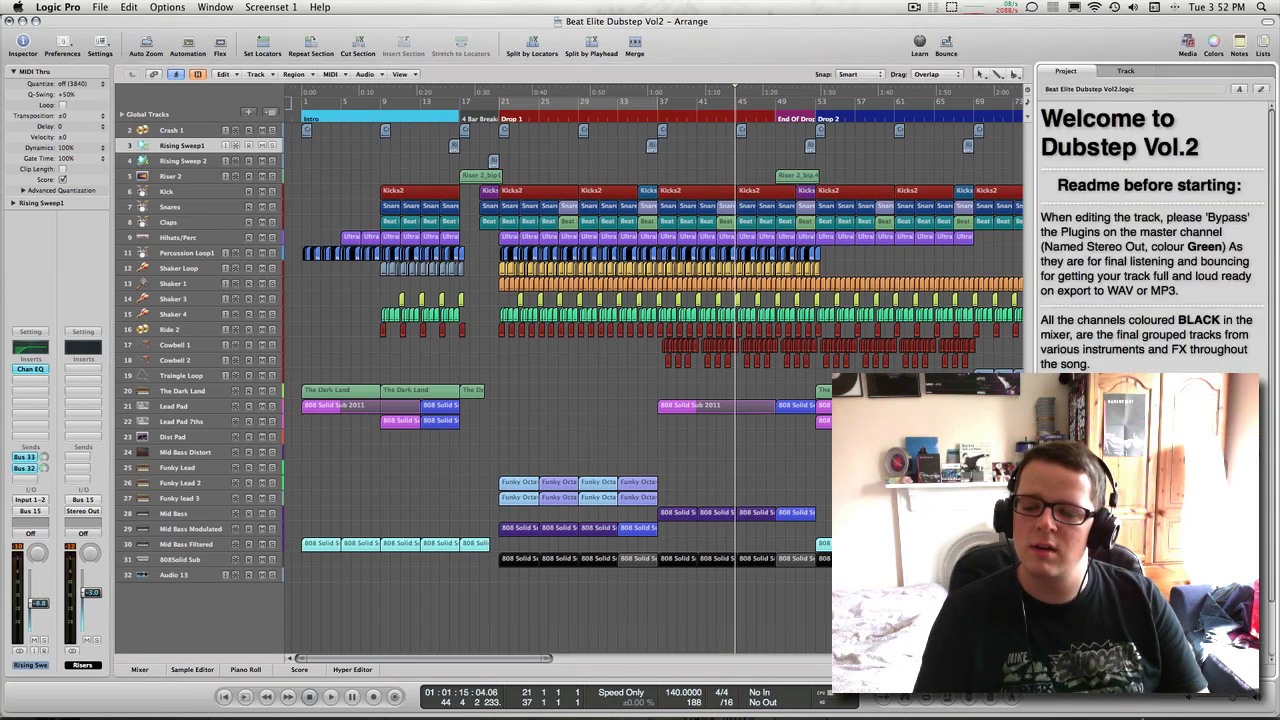
{"action": "left_click", "coordinate": [1239, 43]}
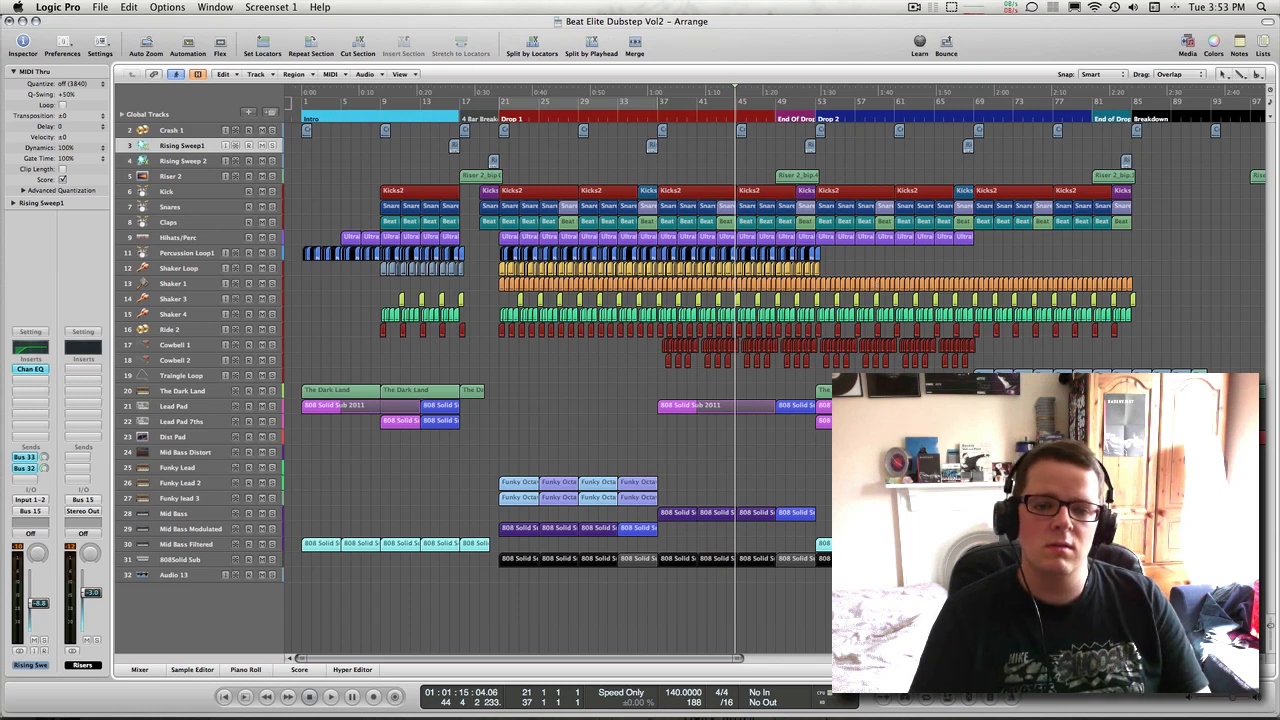
Select the Kick track and loop playback over bars 21 to 37 of Drop 1
{"action": "left_click", "coordinate": [181, 131]}
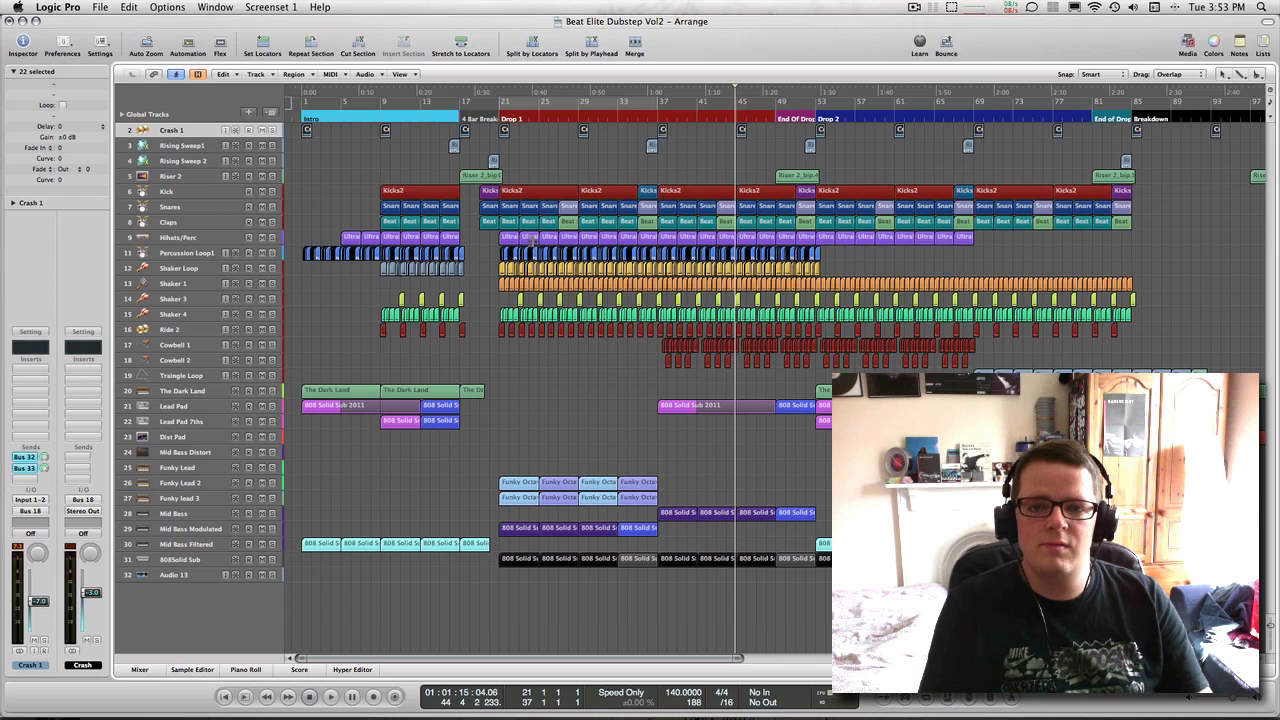
{"action": "key", "text": "Return"}
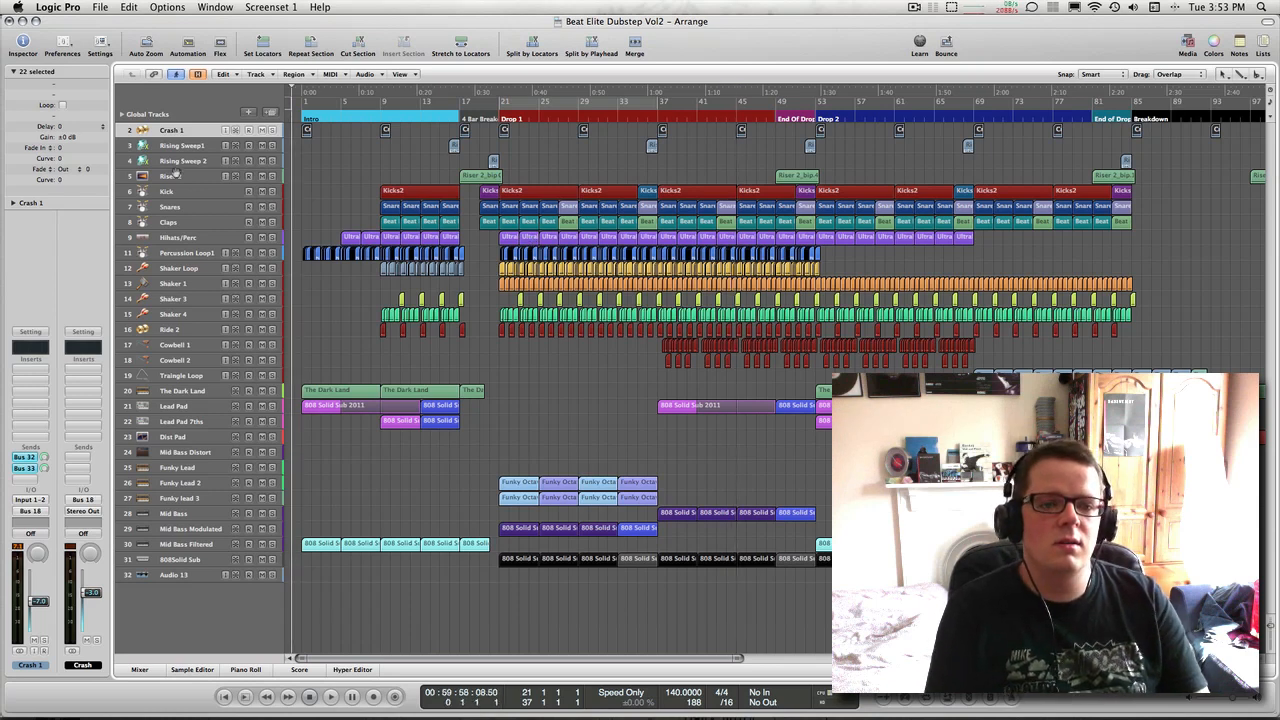
{"action": "left_click", "coordinate": [197, 191]}
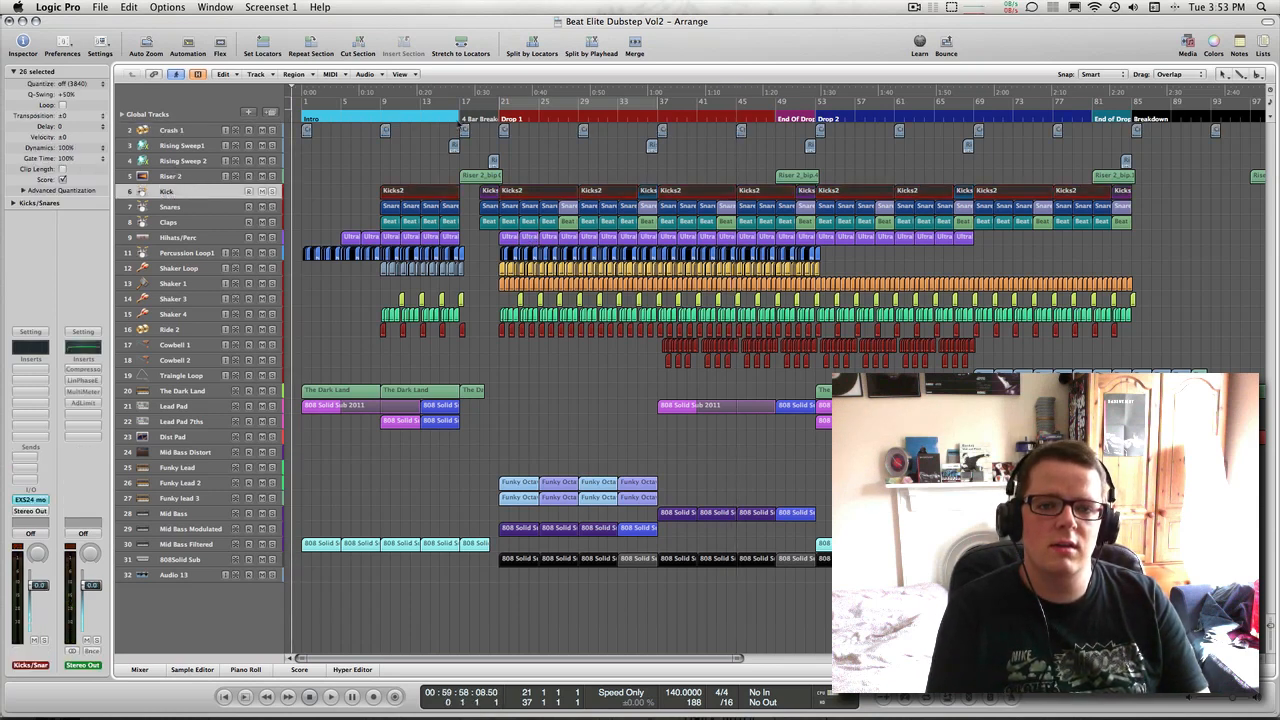
{"action": "key", "text": "c"}
{"action": "key", "text": "space"}
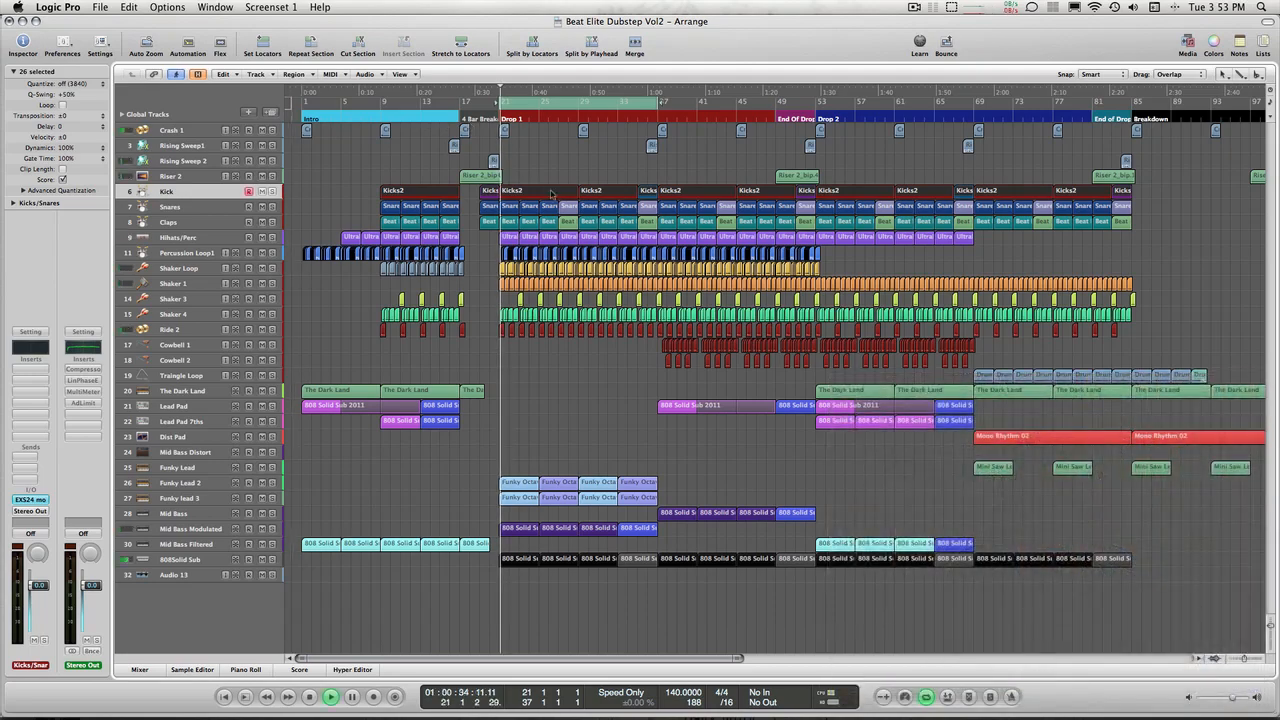
In the mixer, solo the Kicks channel and bypass its Channel EQ, Compressor and Bus 10 send, plus the Snares channel's Bus 10 send
{"action": "key", "text": "super+2"}
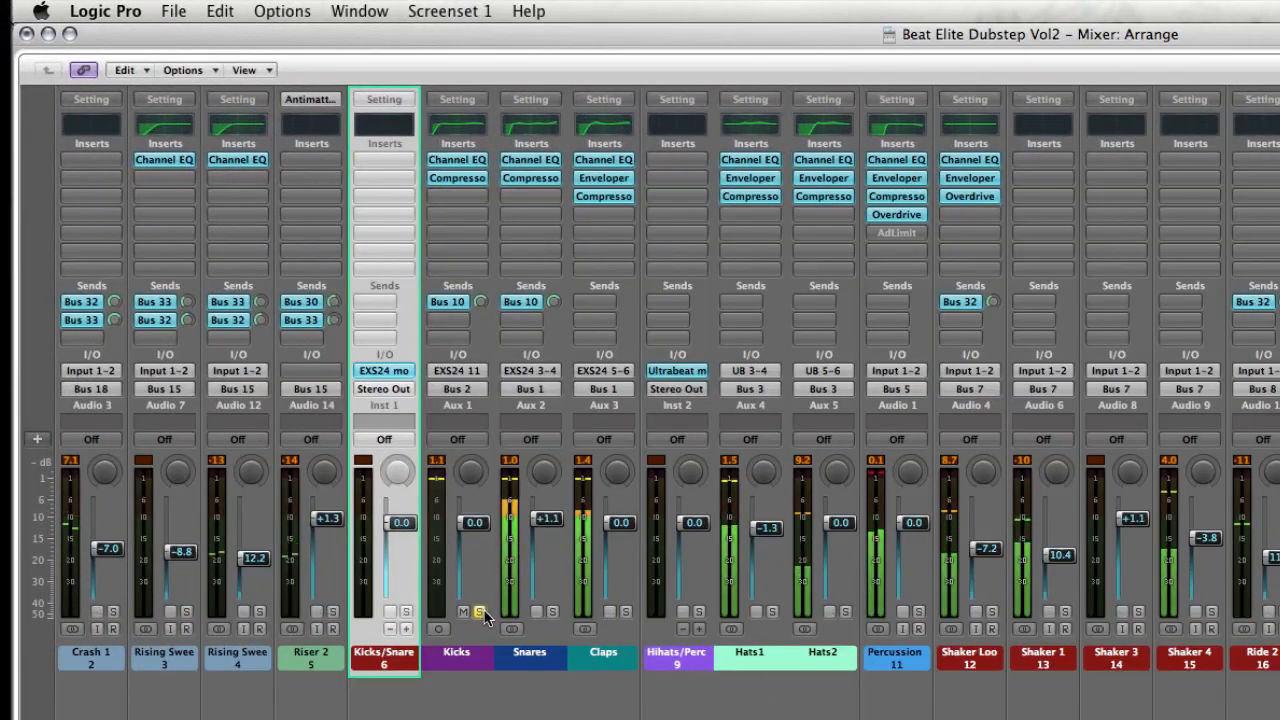
{"action": "left_click", "coordinate": [289, 379]}
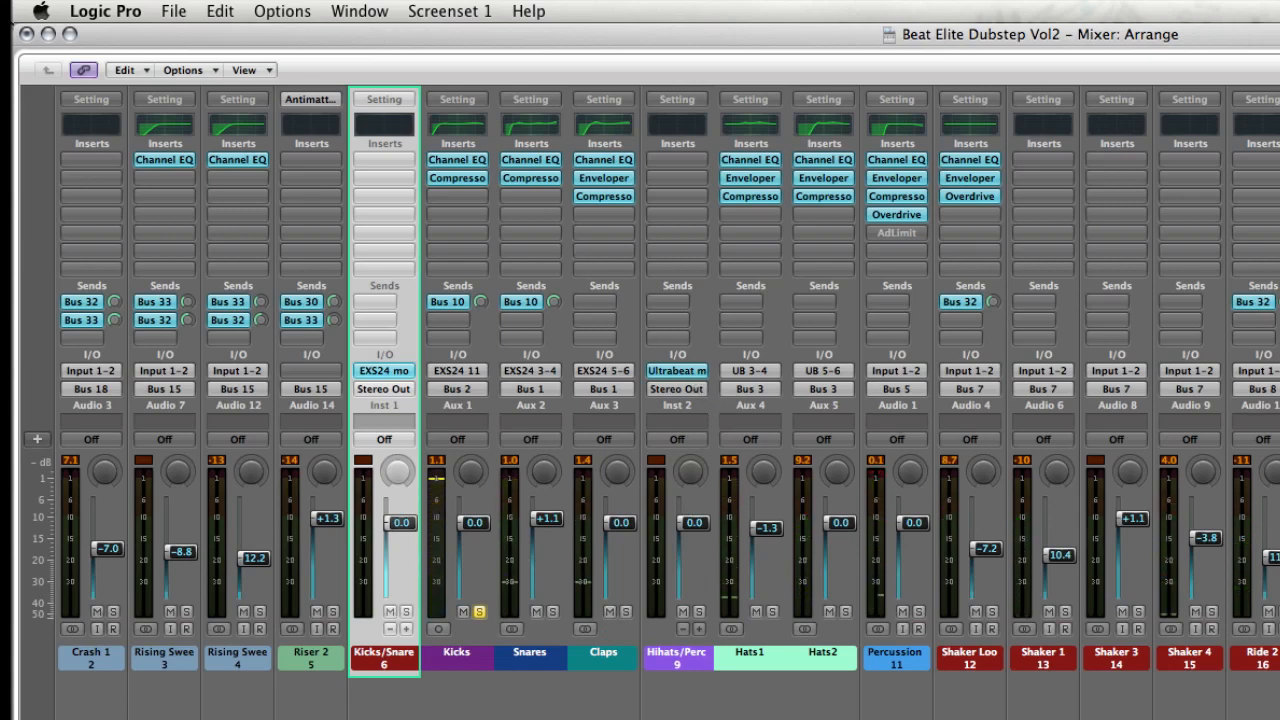
{"action": "left_click", "coordinate": [450, 301], "text": "alt"}
{"action": "left_click", "coordinate": [521, 301], "text": "alt"}
{"action": "left_click", "coordinate": [466, 178], "text": "alt"}
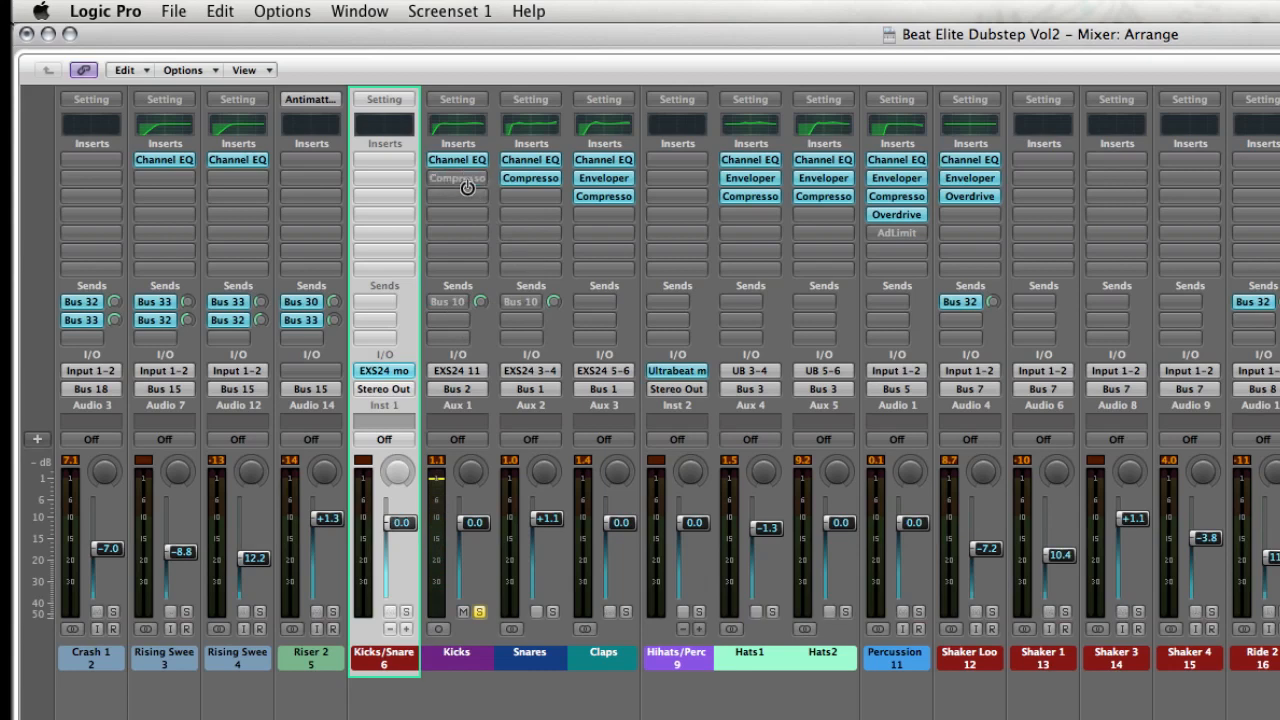
{"action": "left_click", "coordinate": [466, 160], "text": "alt"}
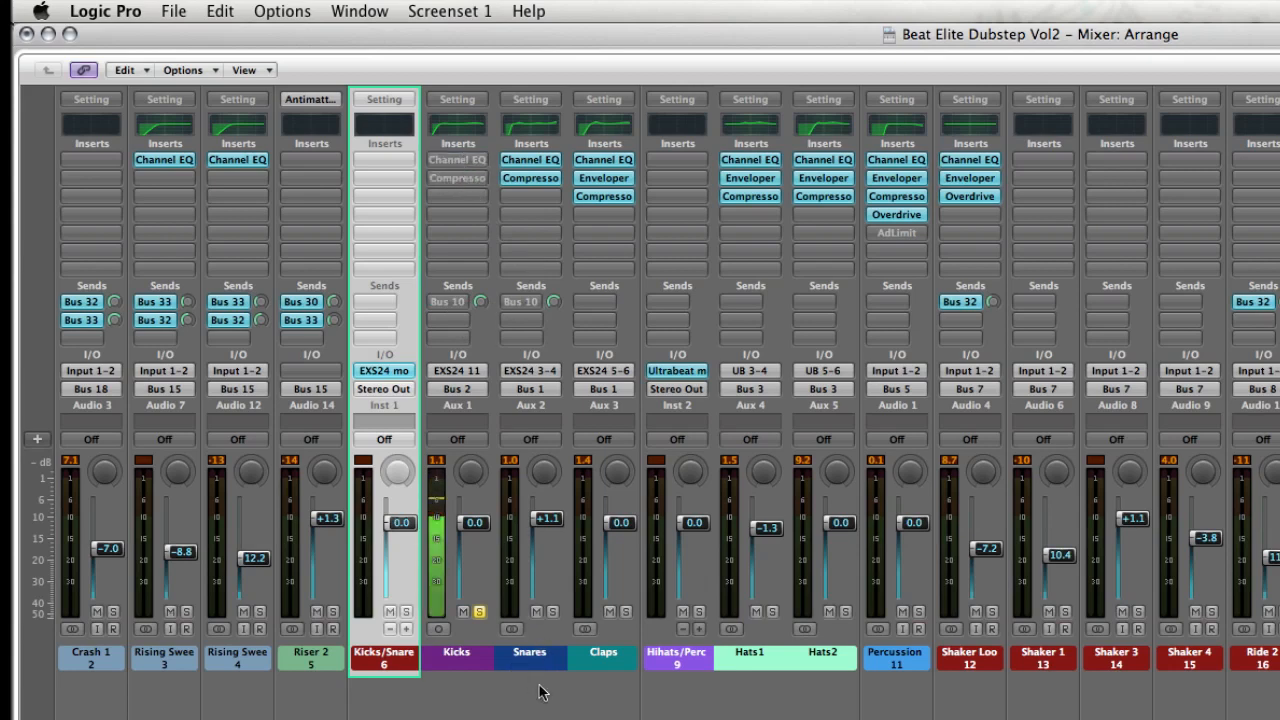
Open the EXS24 sampler on the Kicks/Snares channel and move its window clear of the drum channel strips
{"action": "left_click", "coordinate": [392, 370]}
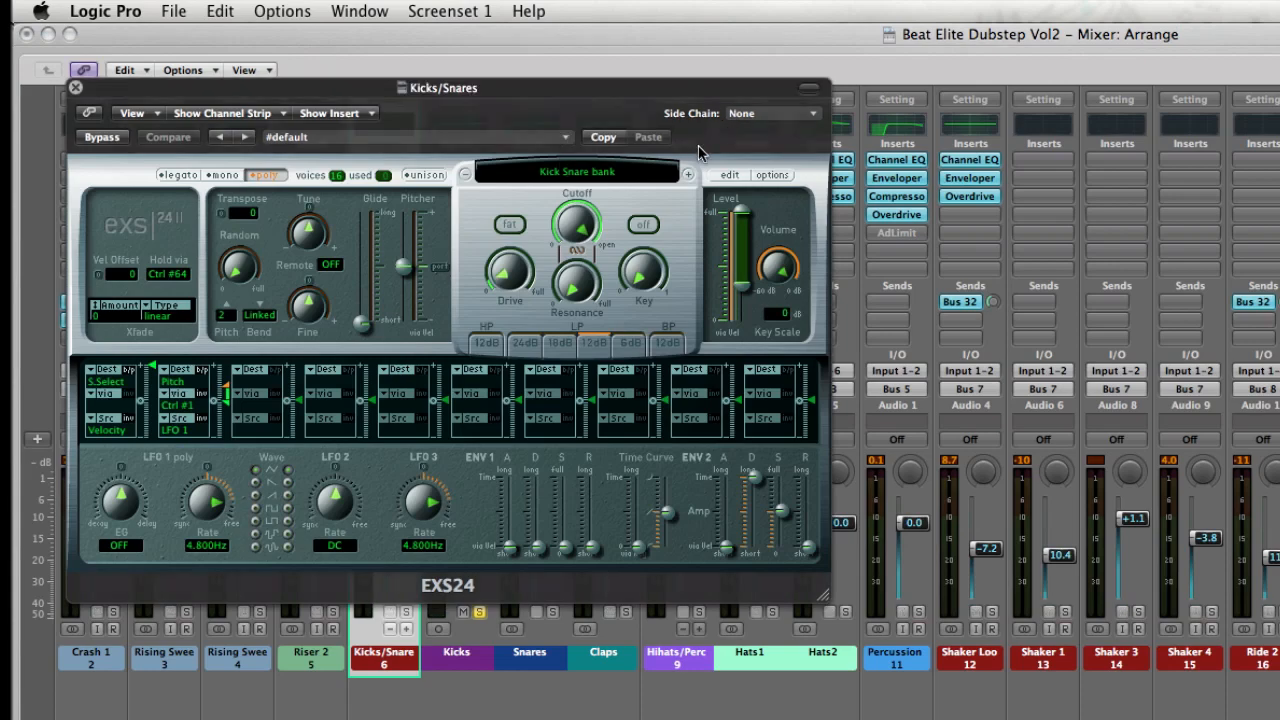
{"action": "left_click_drag", "start_coordinate": [345, 87], "coordinate": [718, 336]}
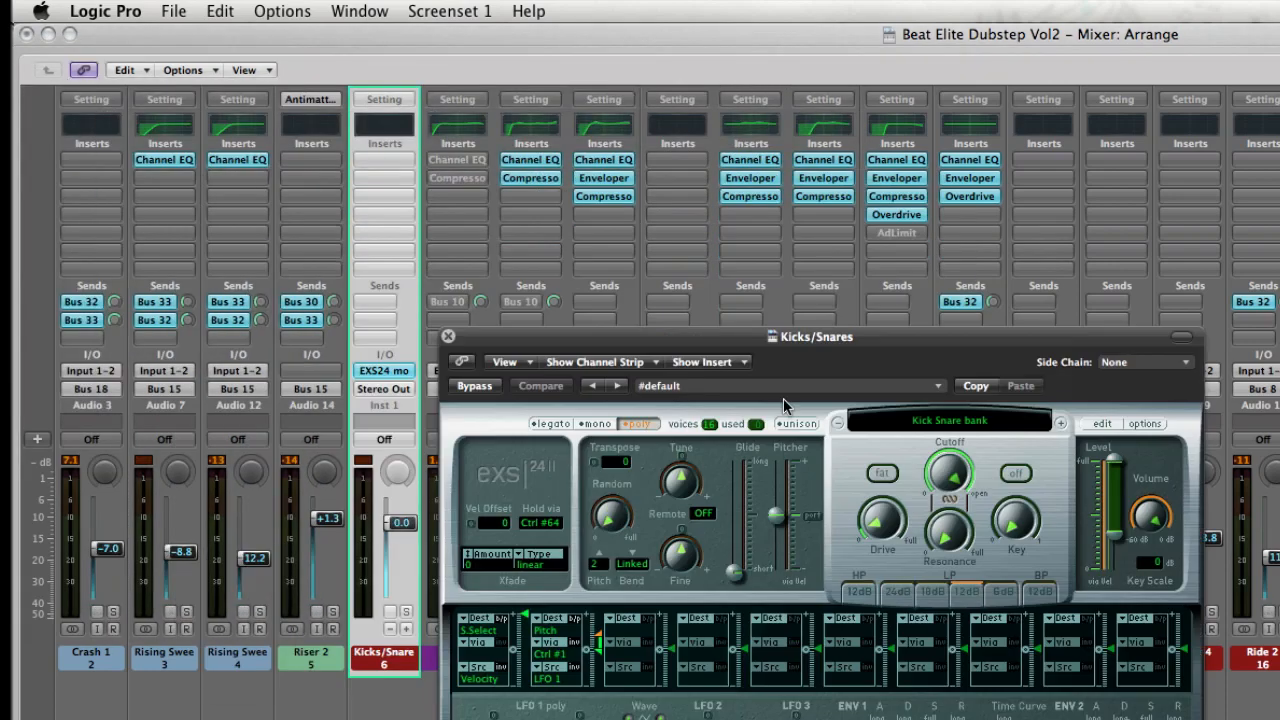
{"action": "left_click_drag", "start_coordinate": [783, 398], "coordinate": [1247, 555]}
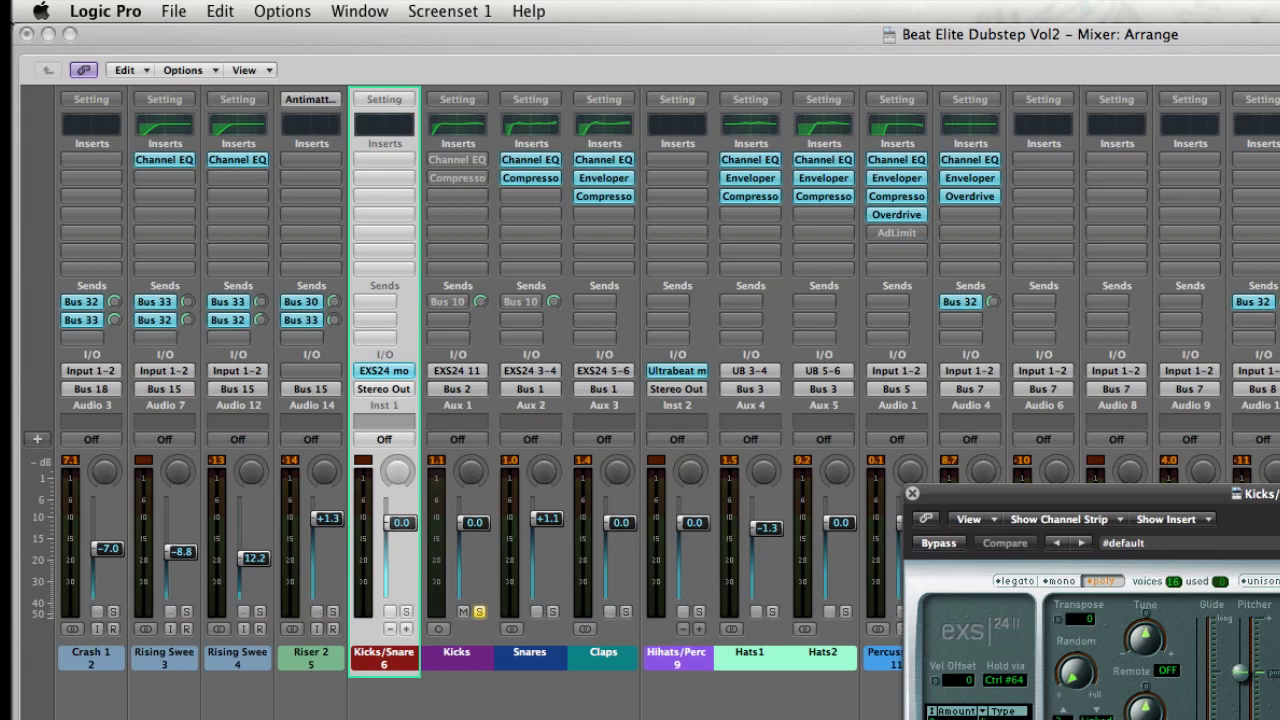
{"action": "left_click_drag", "start_coordinate": [1000, 493], "coordinate": [1039, 477]}
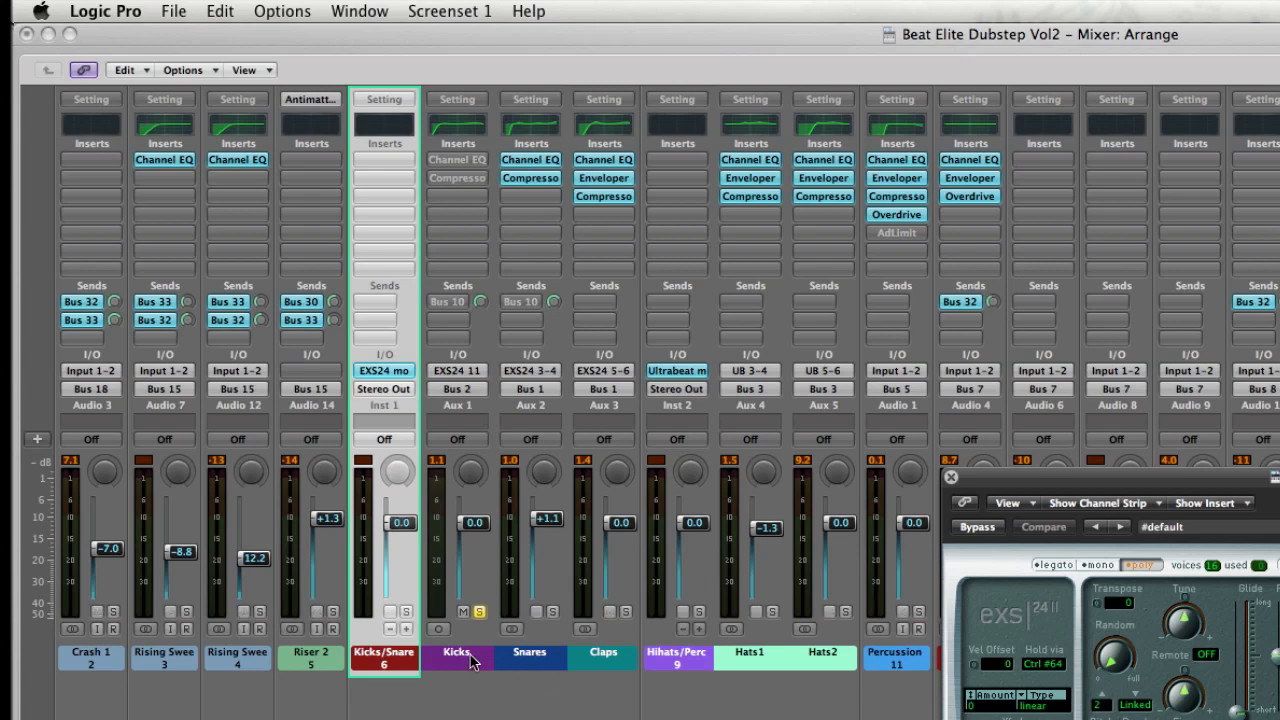
Check the Kick, Snares and Claps tracks in the arrangement and return to the mixer
{"action": "key", "text": "super+w"}
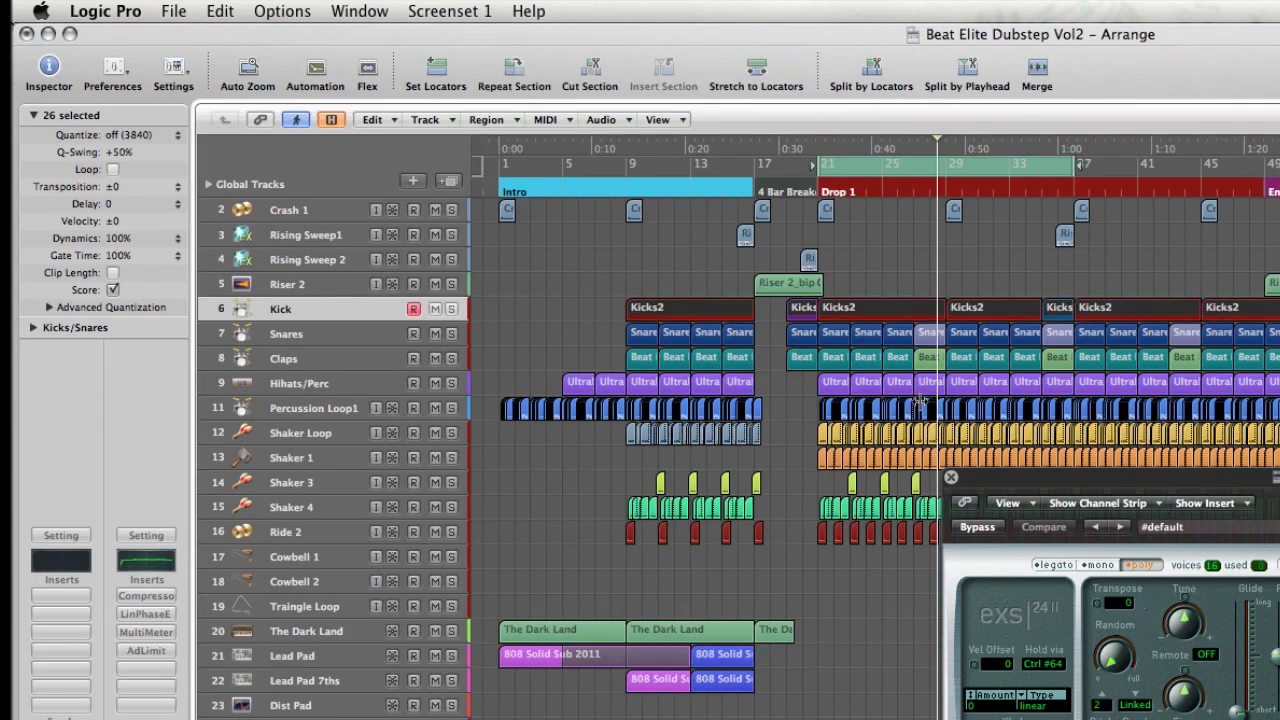
{"action": "left_click", "coordinate": [349, 333]}
{"action": "left_click", "coordinate": [337, 357]}
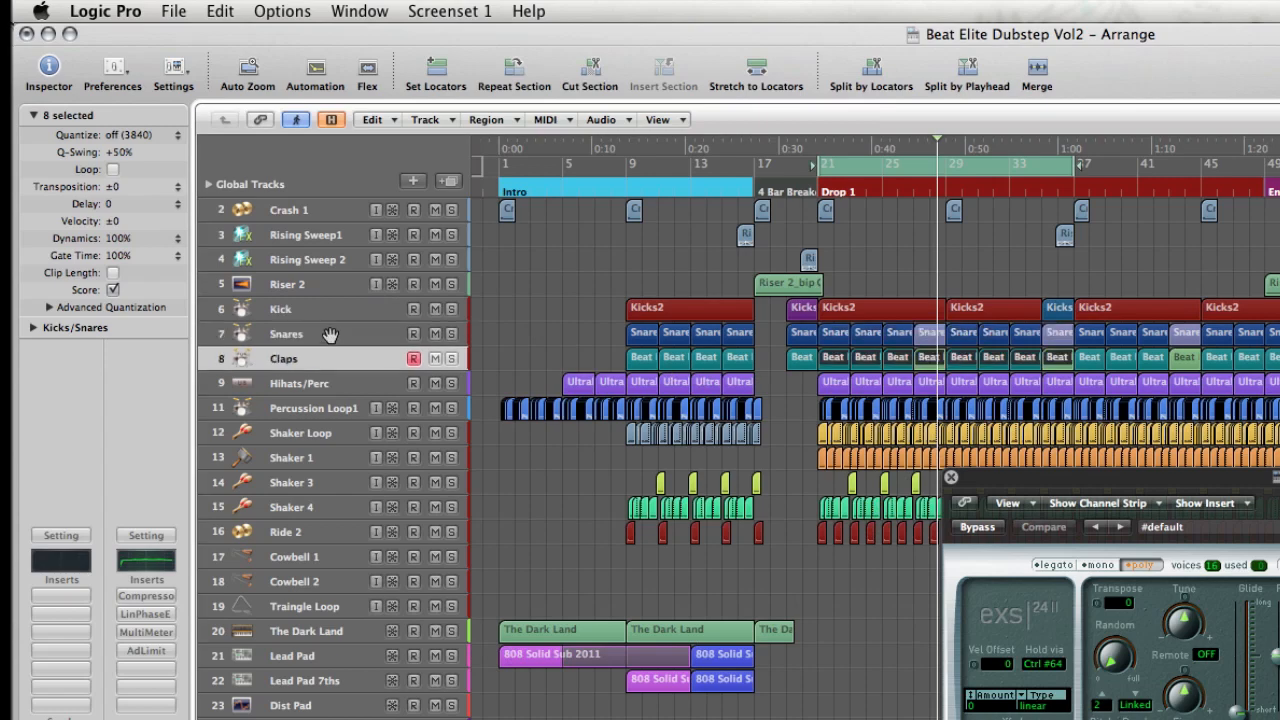
{"action": "left_click", "coordinate": [334, 334]}
{"action": "left_click", "coordinate": [331, 314]}
{"action": "key", "text": "super+2"}
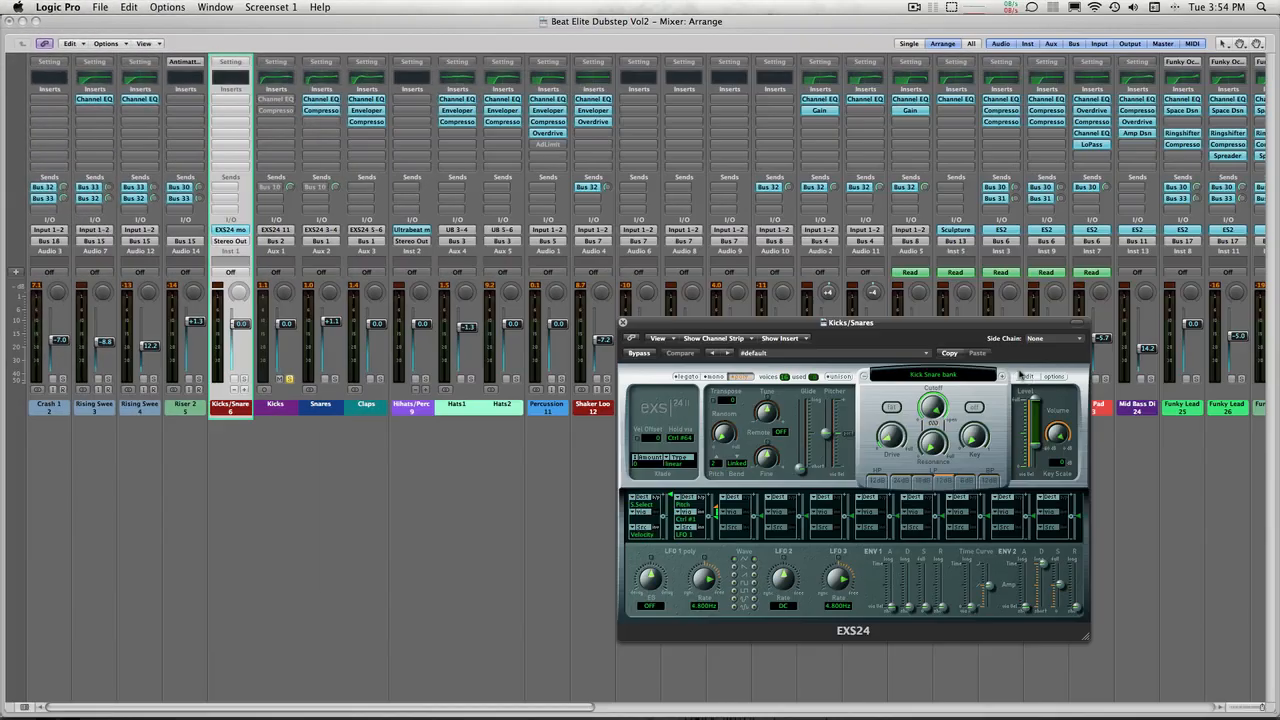
Open the Kick Snare bank in the EXS24 instrument editor, audition its kick and snare samples, and close the sampler
{"action": "left_click", "coordinate": [1024, 376]}
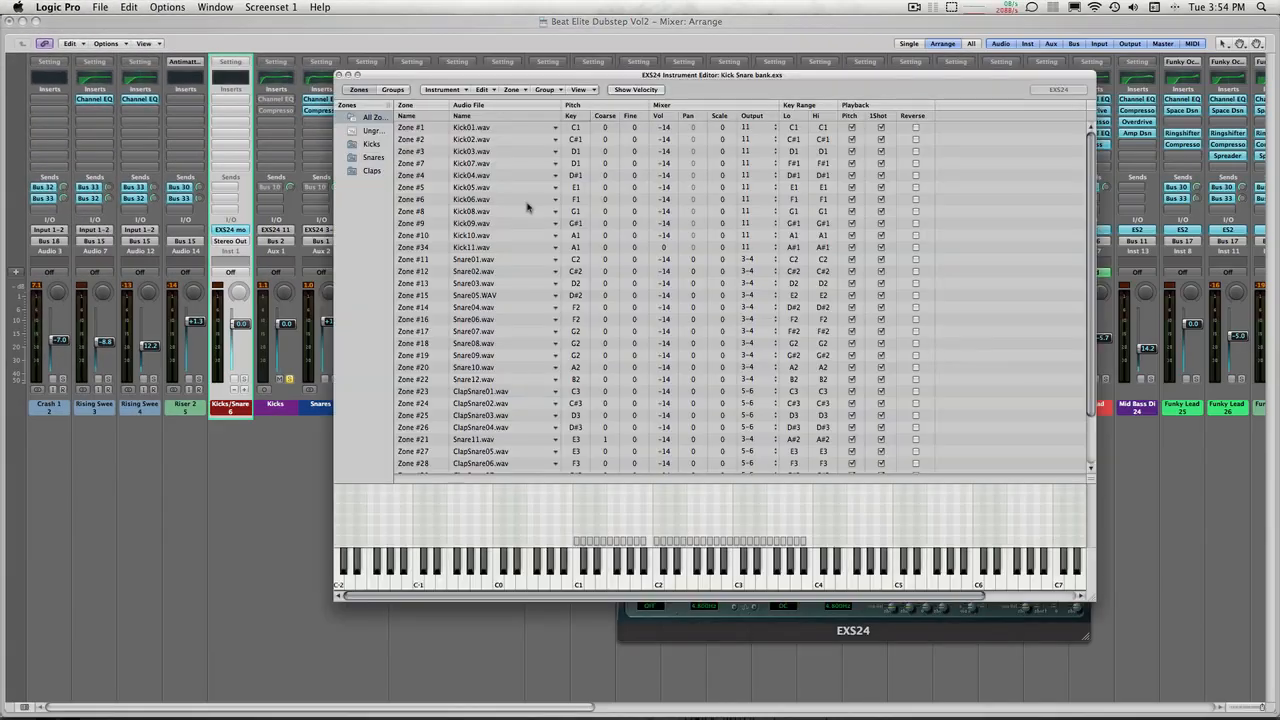
{"action": "left_click", "coordinate": [580, 570]}
{"action": "left_click", "coordinate": [597, 566]}
{"action": "left_click", "coordinate": [599, 568]}
{"action": "left_click", "coordinate": [614, 576]}
{"action": "left_click", "coordinate": [626, 576]}
{"action": "left_click", "coordinate": [750, 566]}
{"action": "left_click", "coordinate": [697, 566]}
{"action": "left_click", "coordinate": [683, 566]}
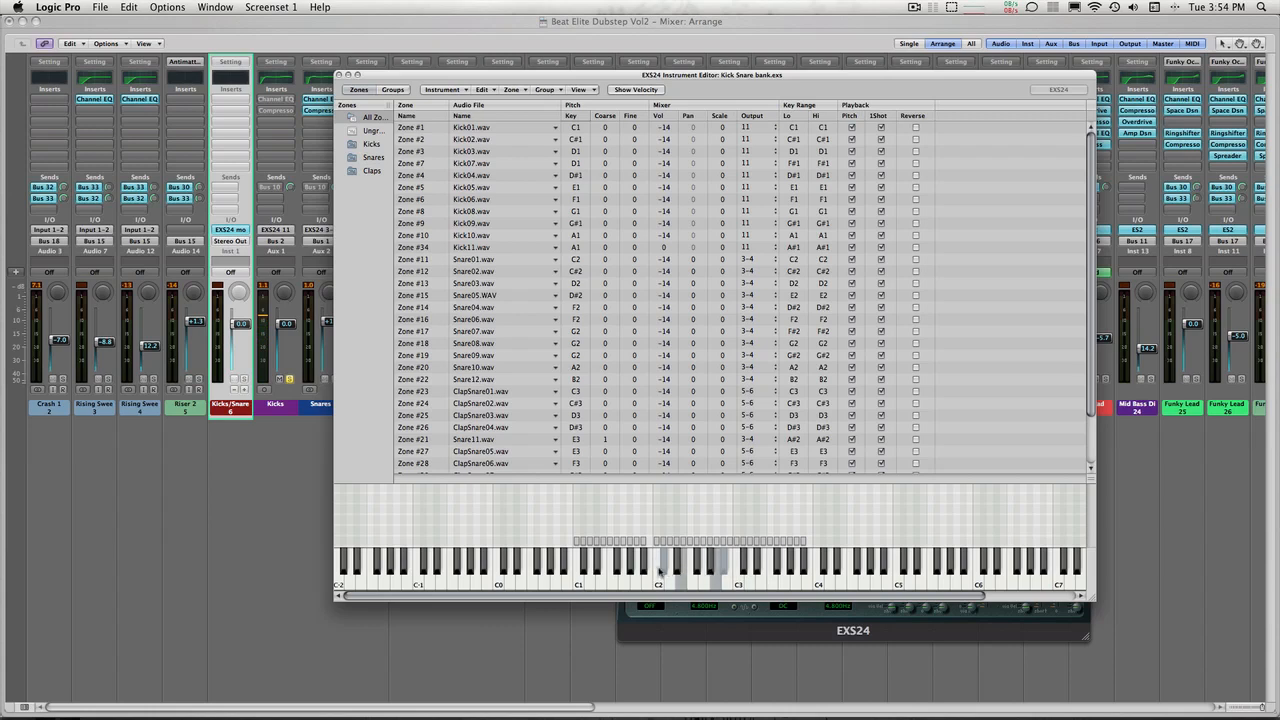
{"action": "left_click", "coordinate": [339, 75]}
{"action": "left_click_drag", "start_coordinate": [718, 330], "coordinate": [527, 246]}
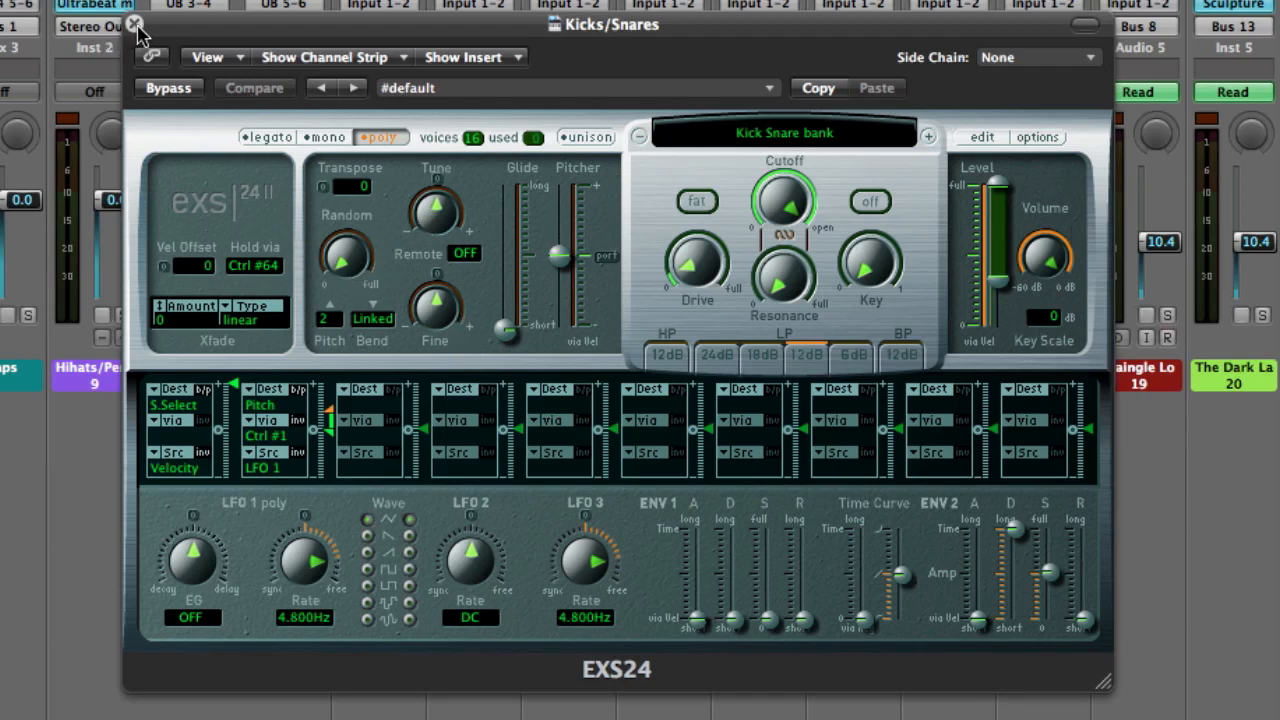
{"action": "left_click", "coordinate": [135, 24]}
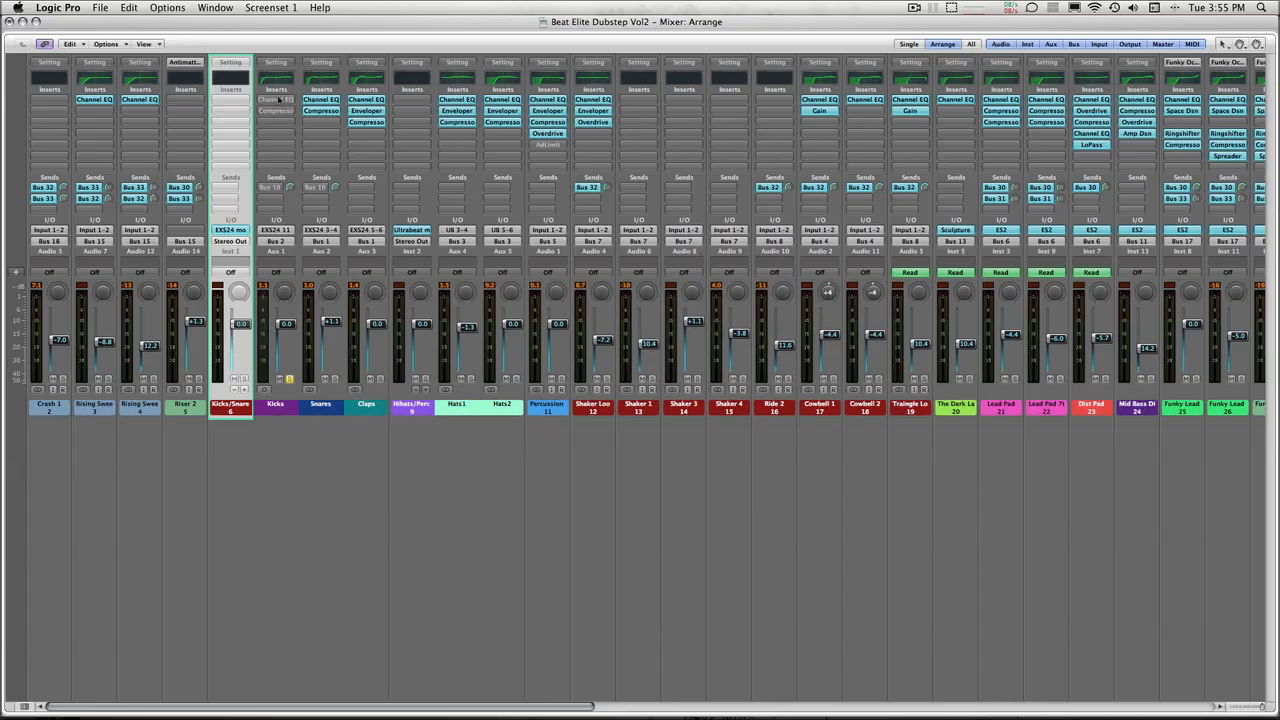
Open the Channel EQ on the Kicks channel and turn off its bypass
{"action": "left_click", "coordinate": [277, 100]}
{"action": "left_click_drag", "start_coordinate": [92, 58], "coordinate": [692, 330]}
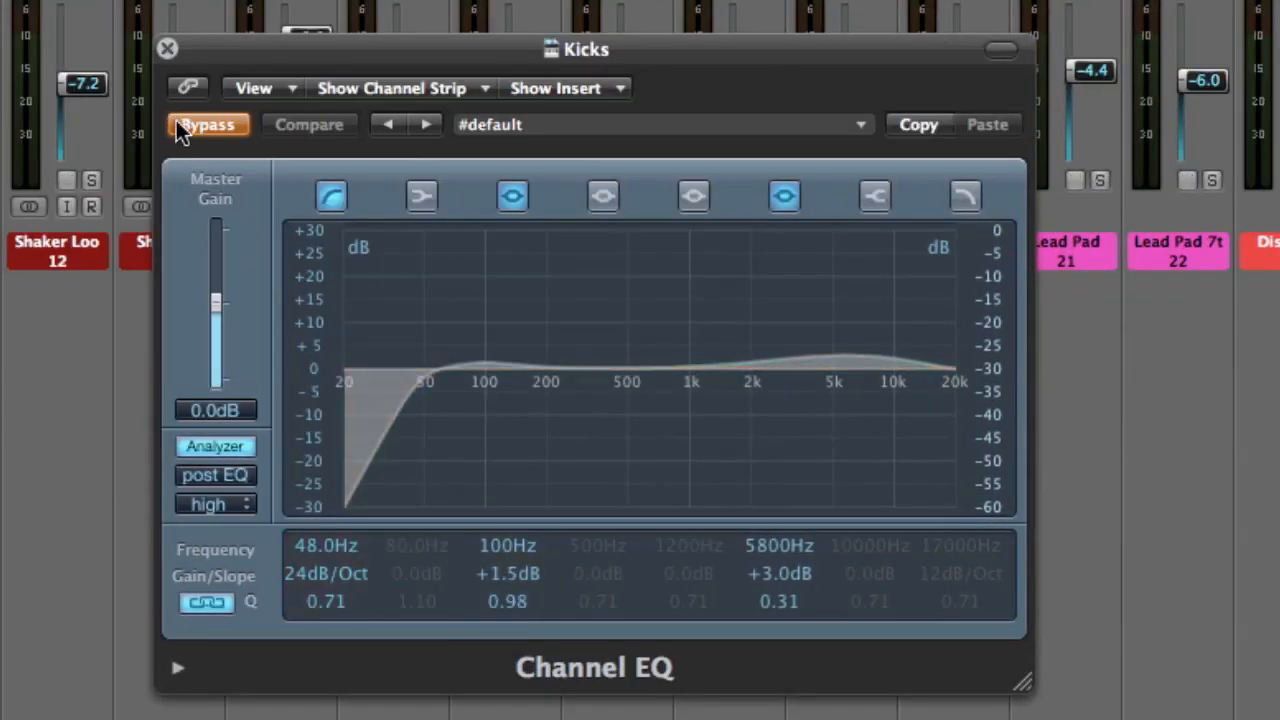
{"action": "left_click", "coordinate": [653, 357]}
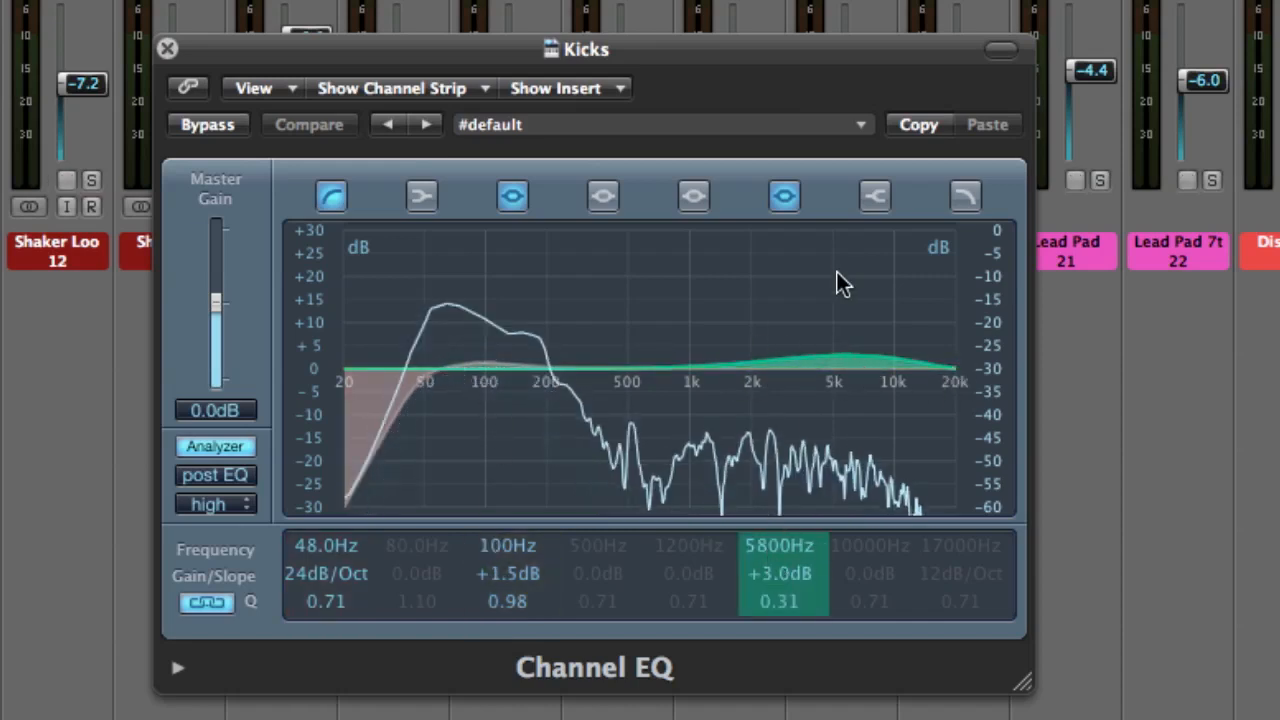
Compare the kick's sound with the 5800 Hz EQ band off and on, and close the EQ
{"action": "left_click", "coordinate": [795, 202]}
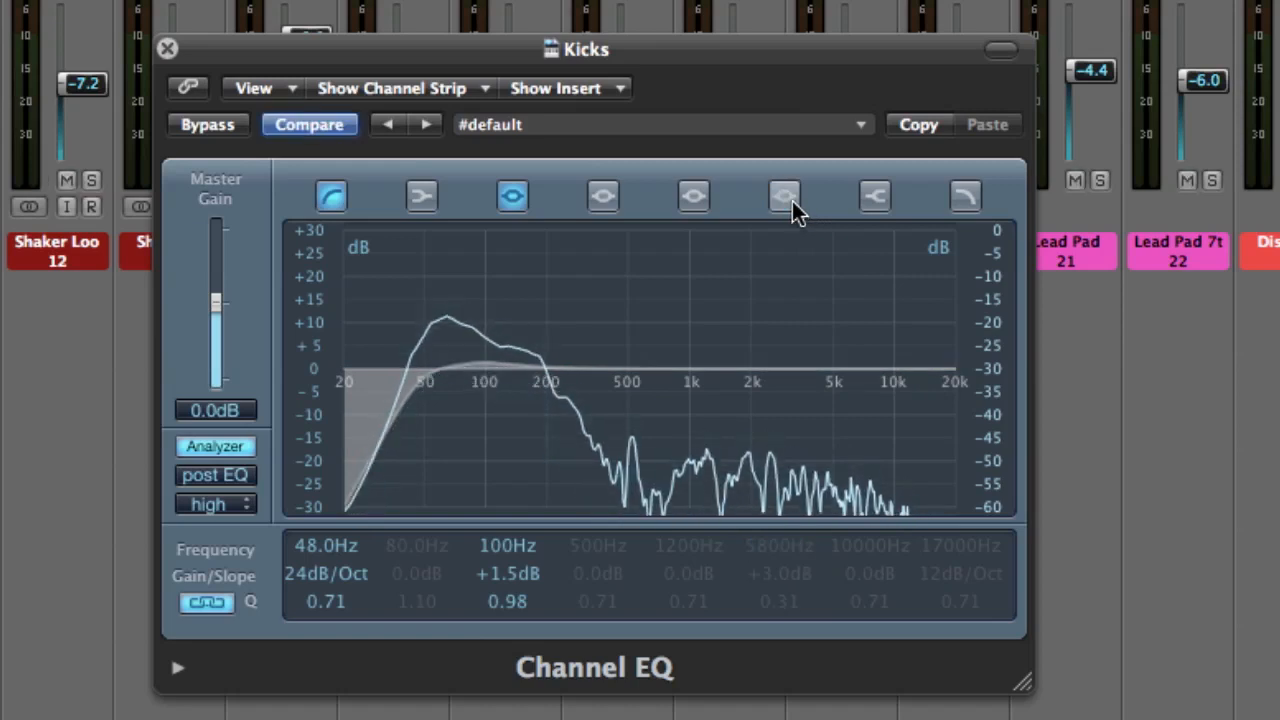
{"action": "left_click", "coordinate": [792, 201]}
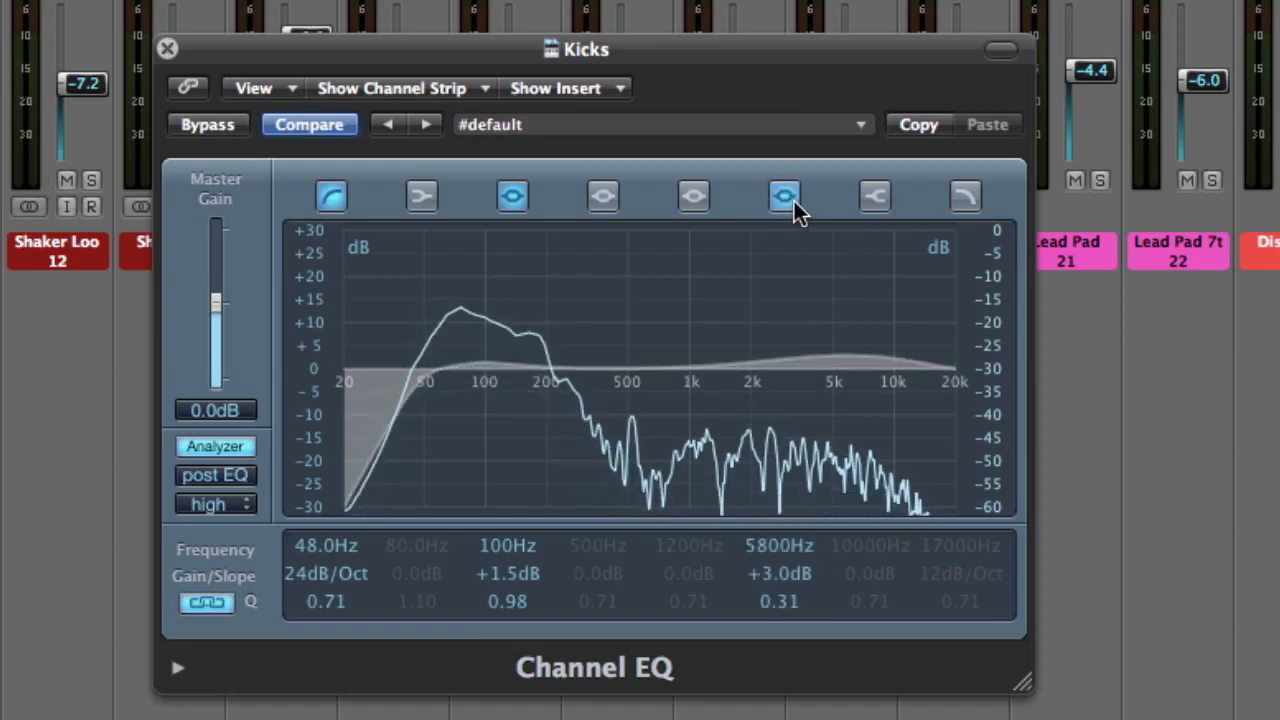
{"action": "left_click", "coordinate": [167, 50]}
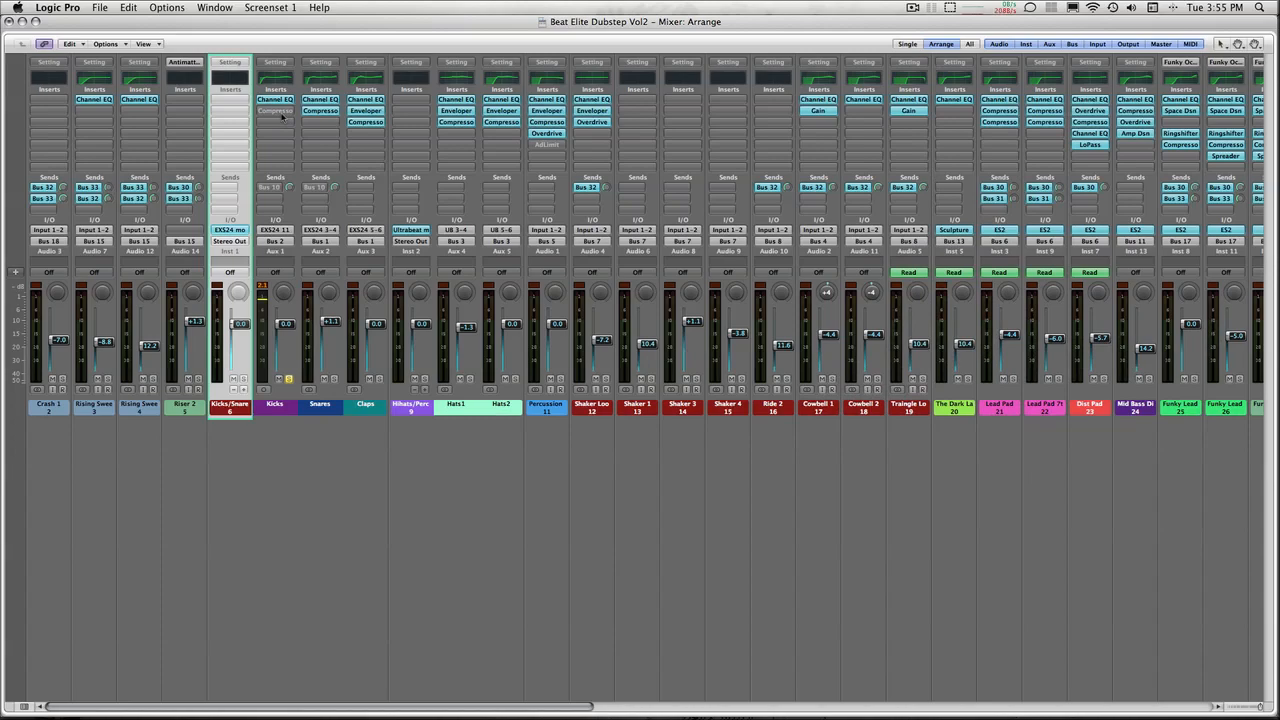
Open the Compressor on the Kicks channel, turn off its bypass and close its window
{"action": "left_click", "coordinate": [280, 112]}
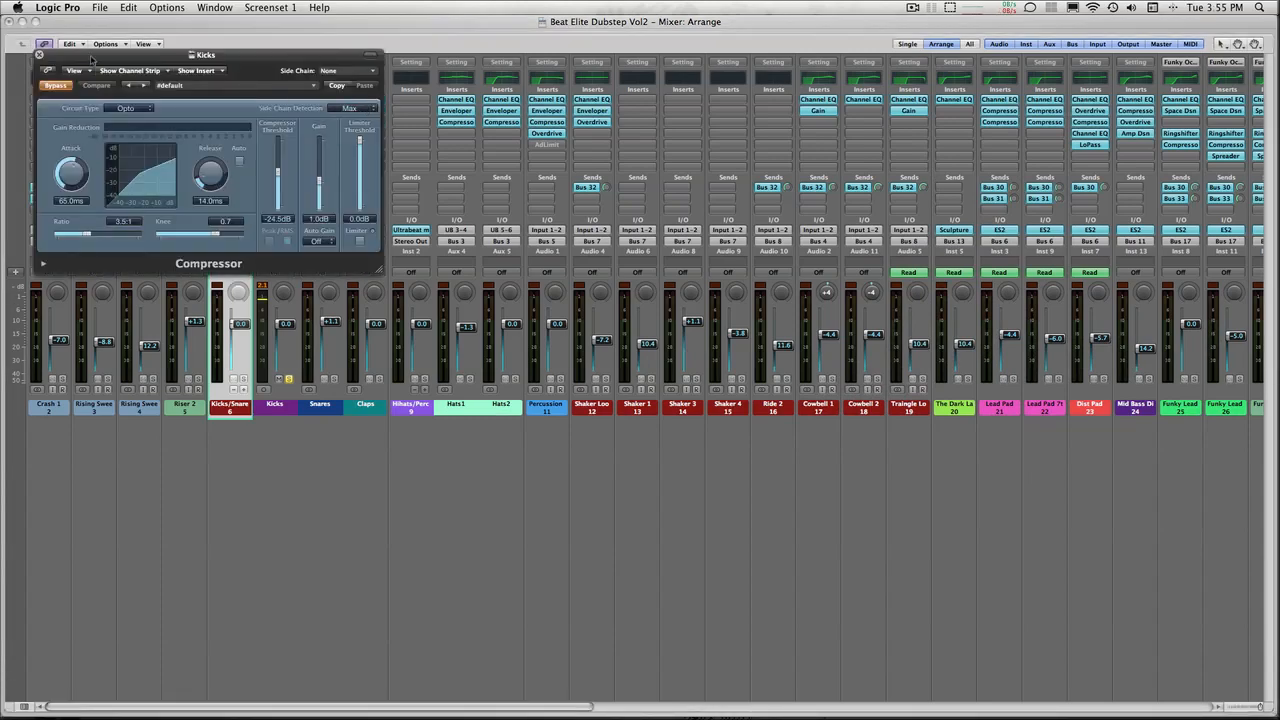
{"action": "left_click_drag", "start_coordinate": [91, 56], "coordinate": [645, 308]}
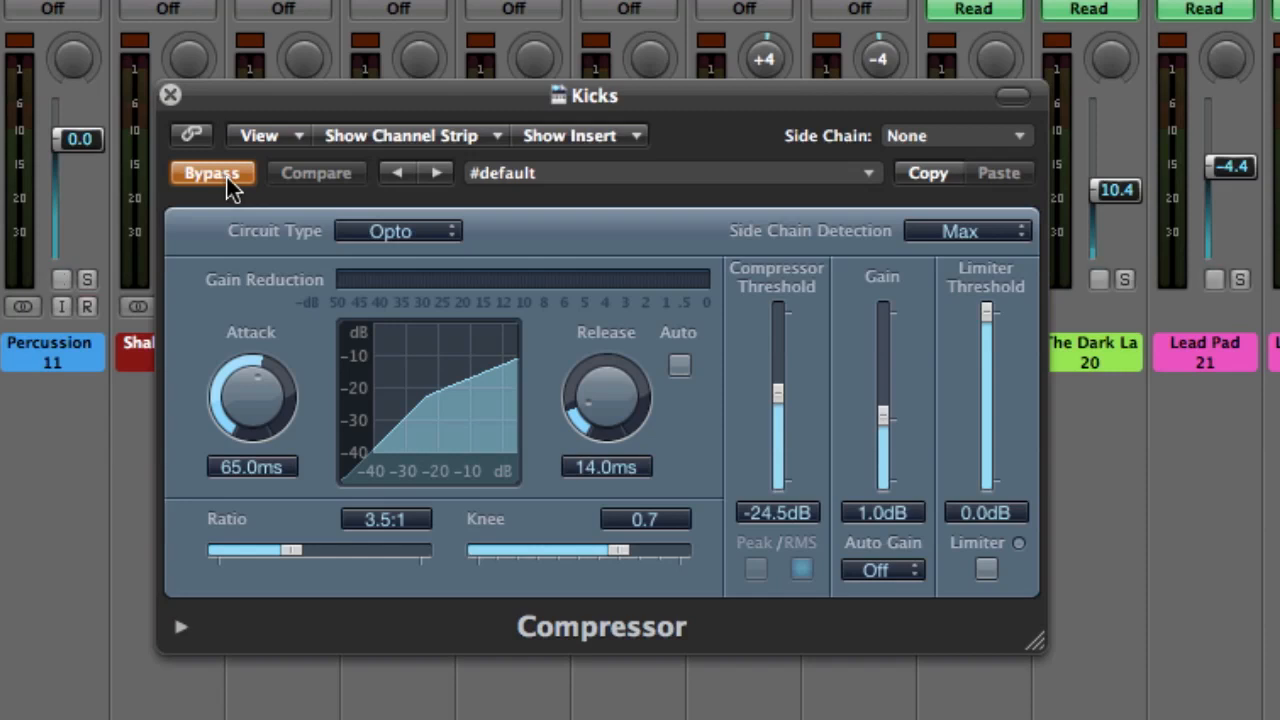
{"action": "left_click", "coordinate": [228, 180]}
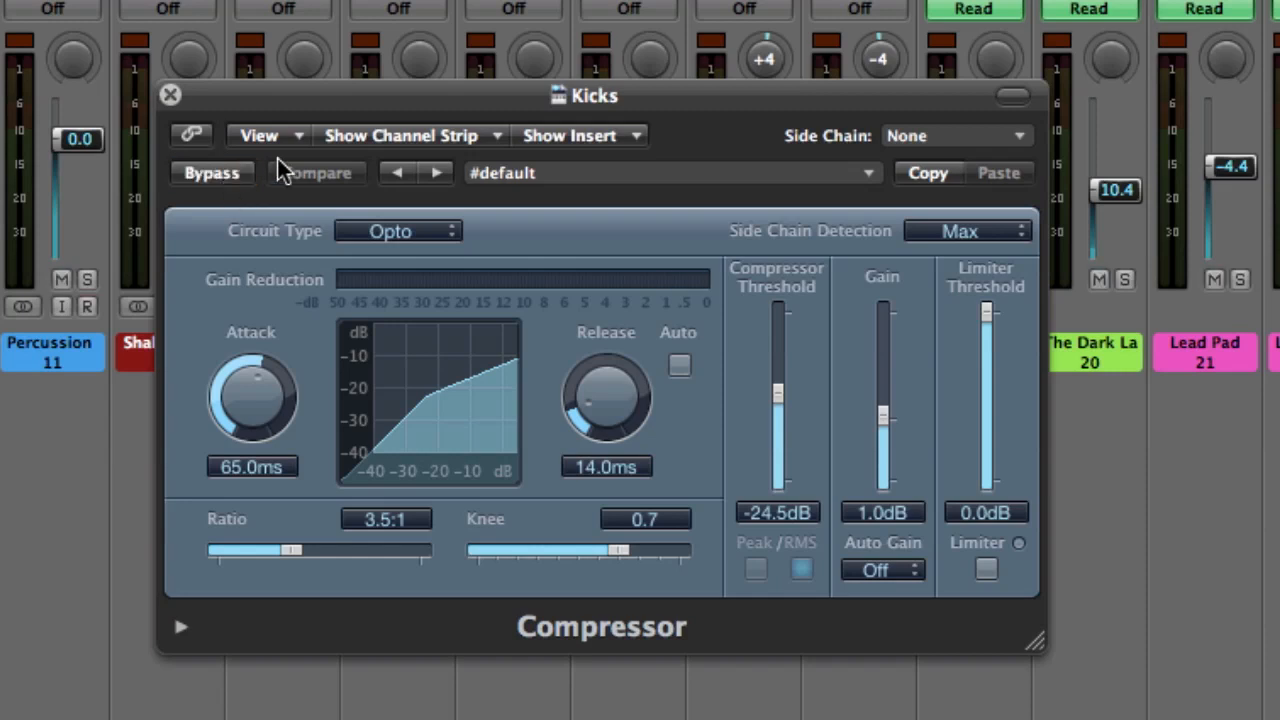
{"action": "left_click_drag", "start_coordinate": [497, 103], "coordinate": [361, 49]}
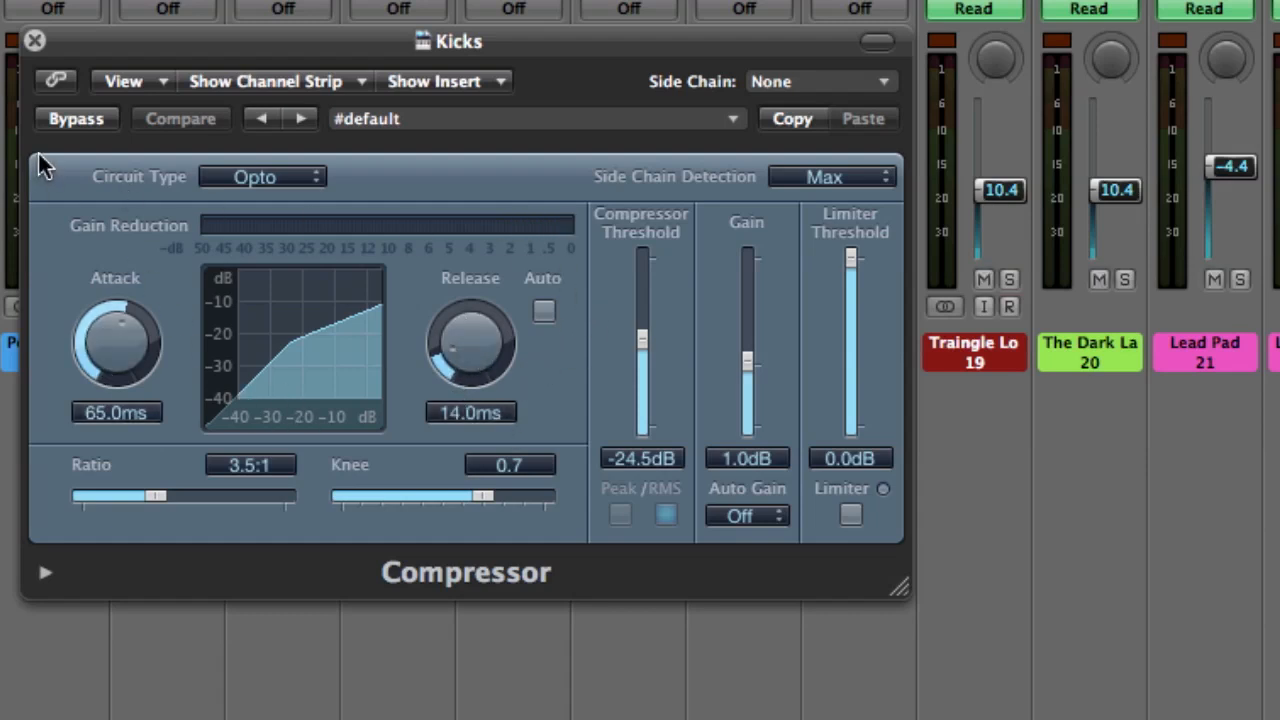
{"action": "left_click", "coordinate": [33, 42]}
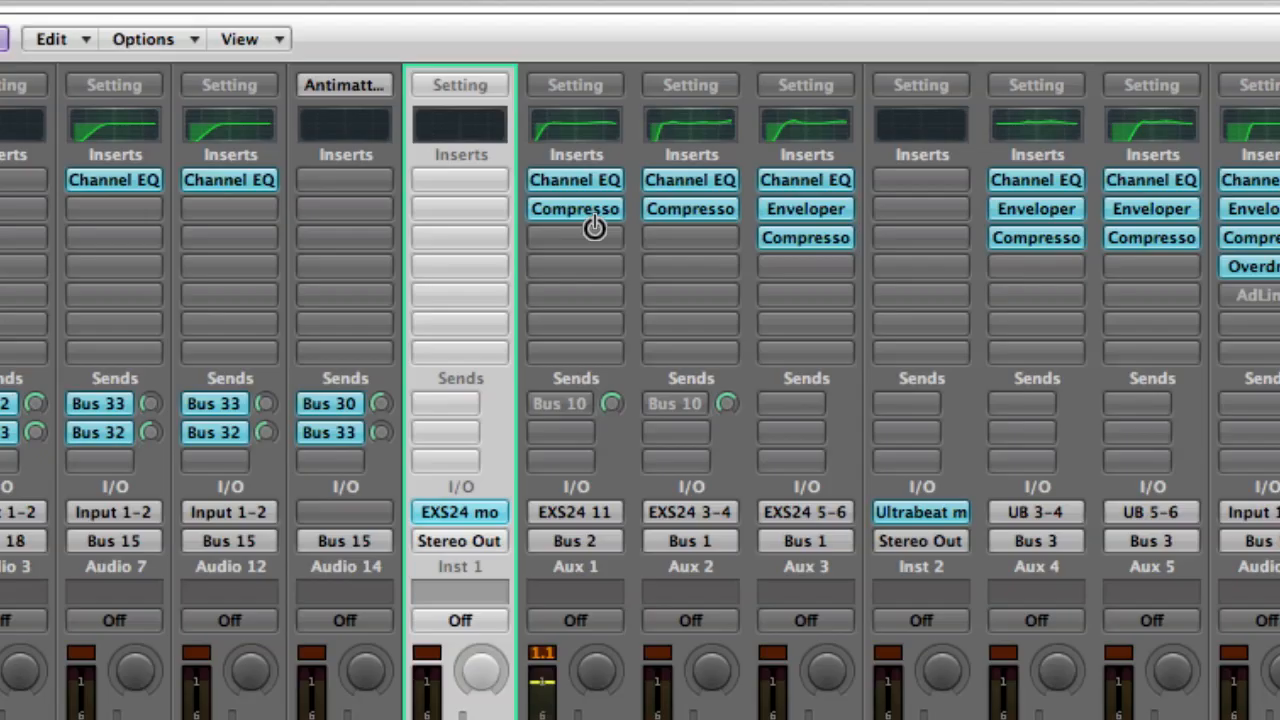
Compare the kick with its Compressor off and on, and turn on the Bus 10 sends of the Kicks and Snares channels
{"action": "left_click", "coordinate": [594, 222], "text": "alt"}
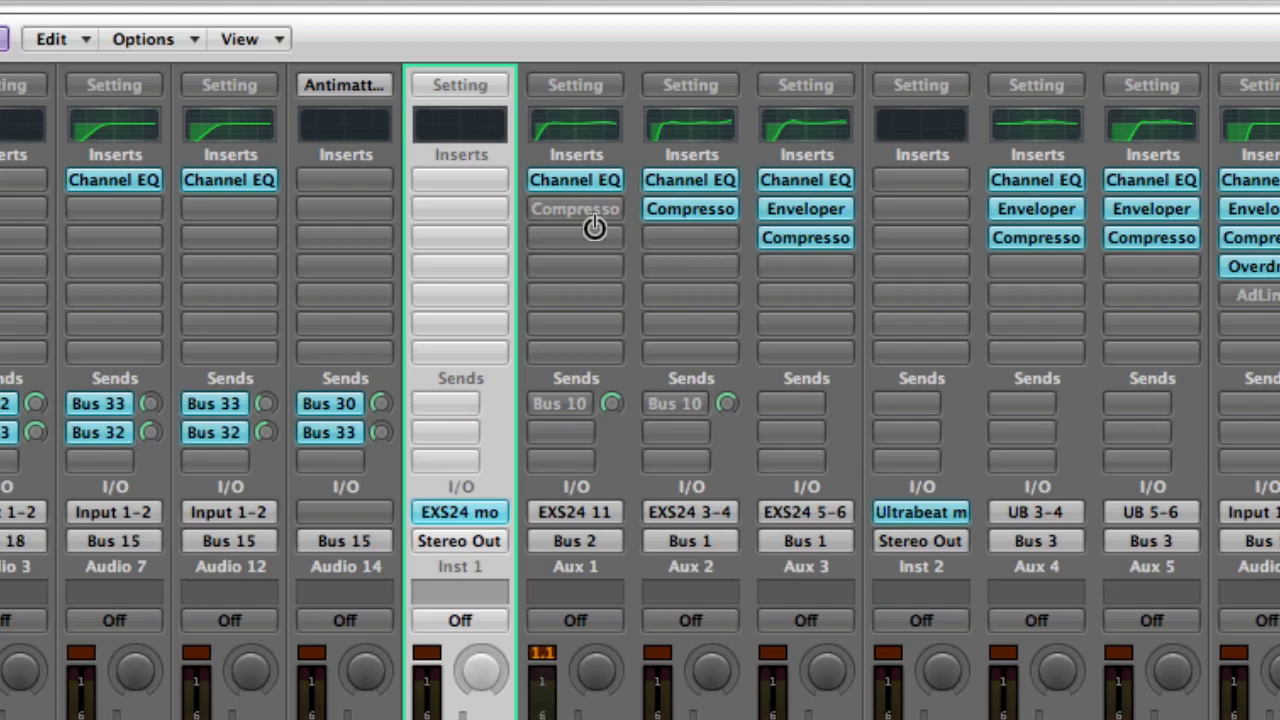
{"action": "left_click", "coordinate": [594, 227], "text": "alt"}
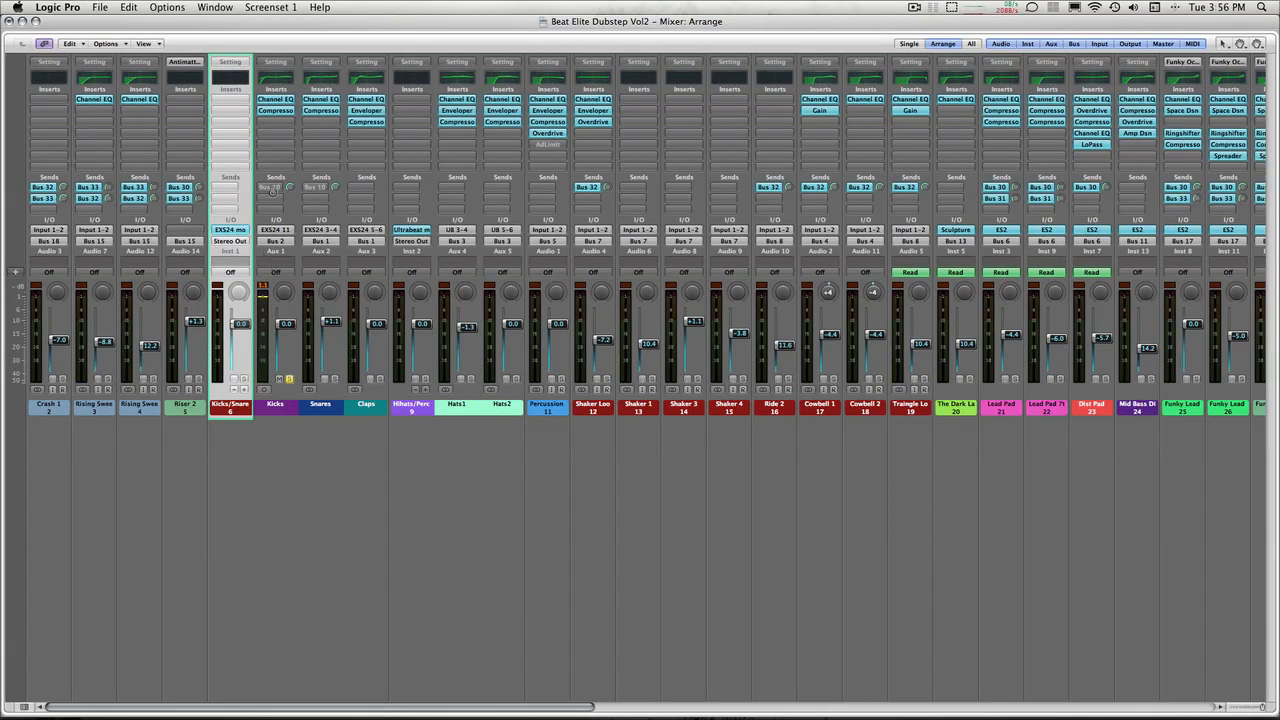
{"action": "left_click", "coordinate": [270, 187]}
{"action": "left_click", "coordinate": [312, 187]}
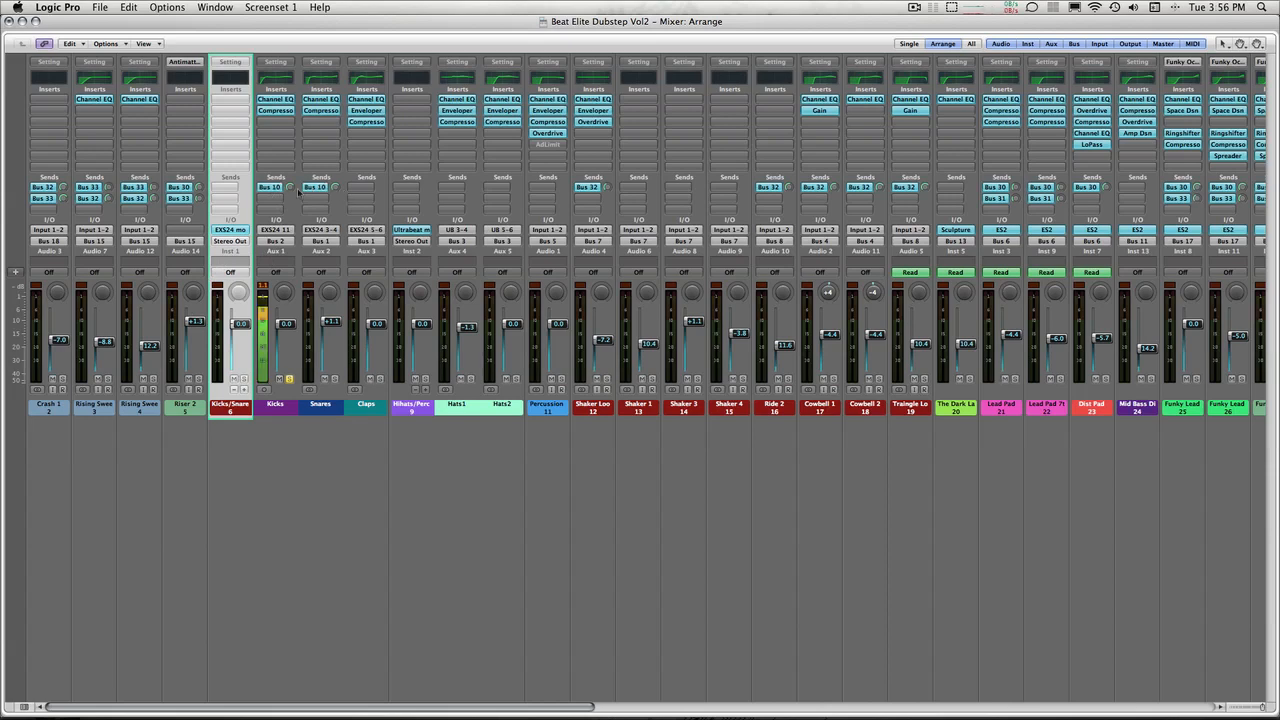
Jump from the Kicks channel's Bus 10 send to its Kick/Schain aux channel and examine its signal and routing
{"action": "double_click", "coordinate": [268, 187]}
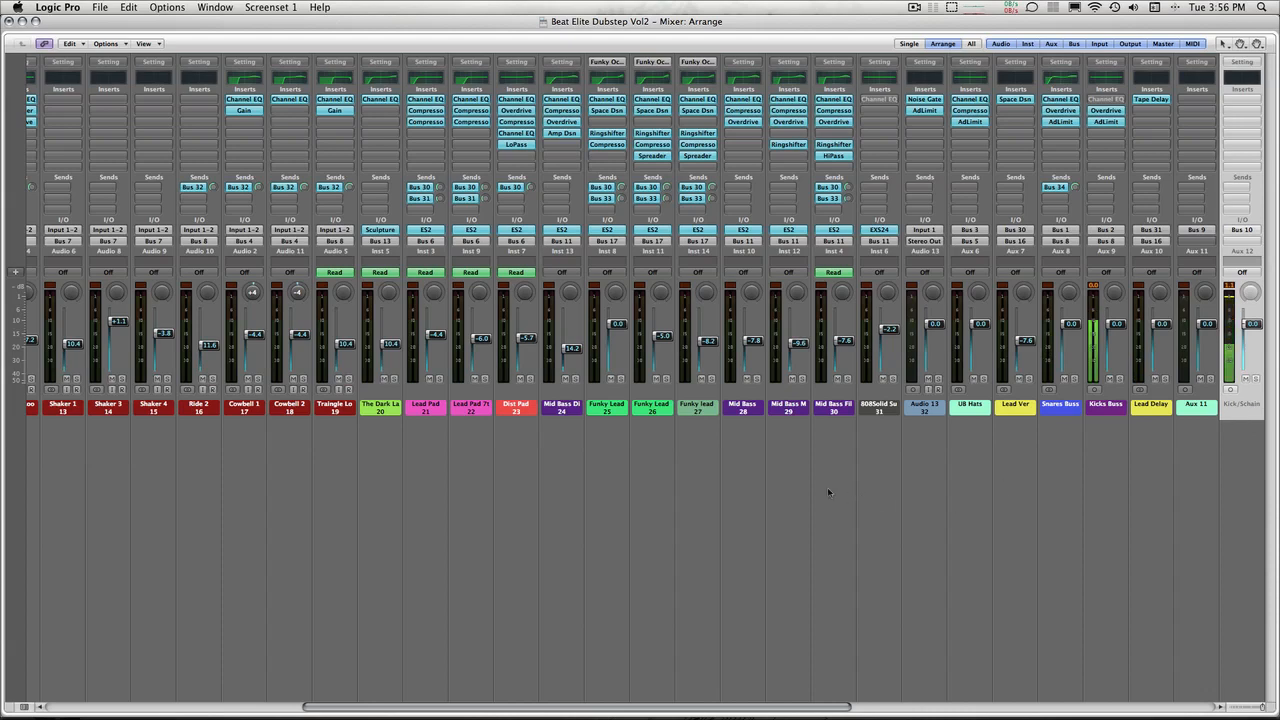
{"action": "scroll", "coordinate": [827, 487], "scroll_direction": "left", "scroll_amount": 10}
{"action": "scroll", "coordinate": [403, 469], "scroll_direction": "right", "scroll_amount": 10}
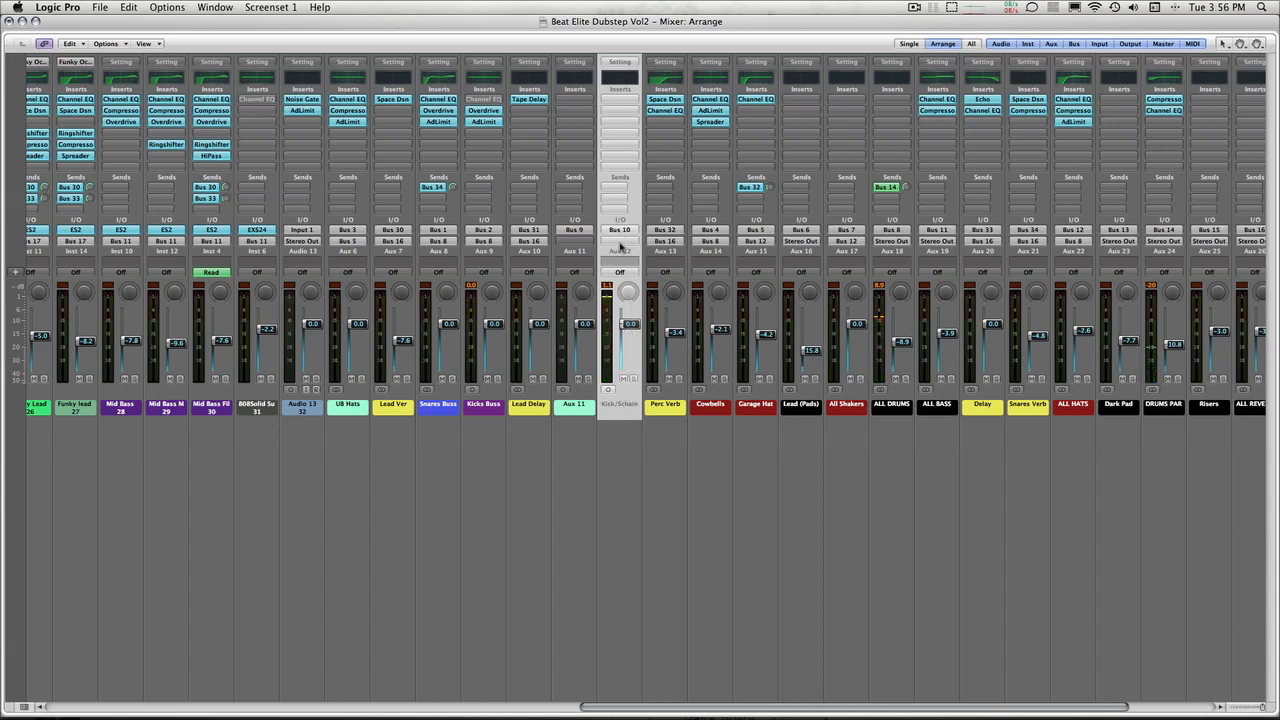
{"action": "scroll", "coordinate": [745, 620], "scroll_direction": "left", "scroll_amount": 10}
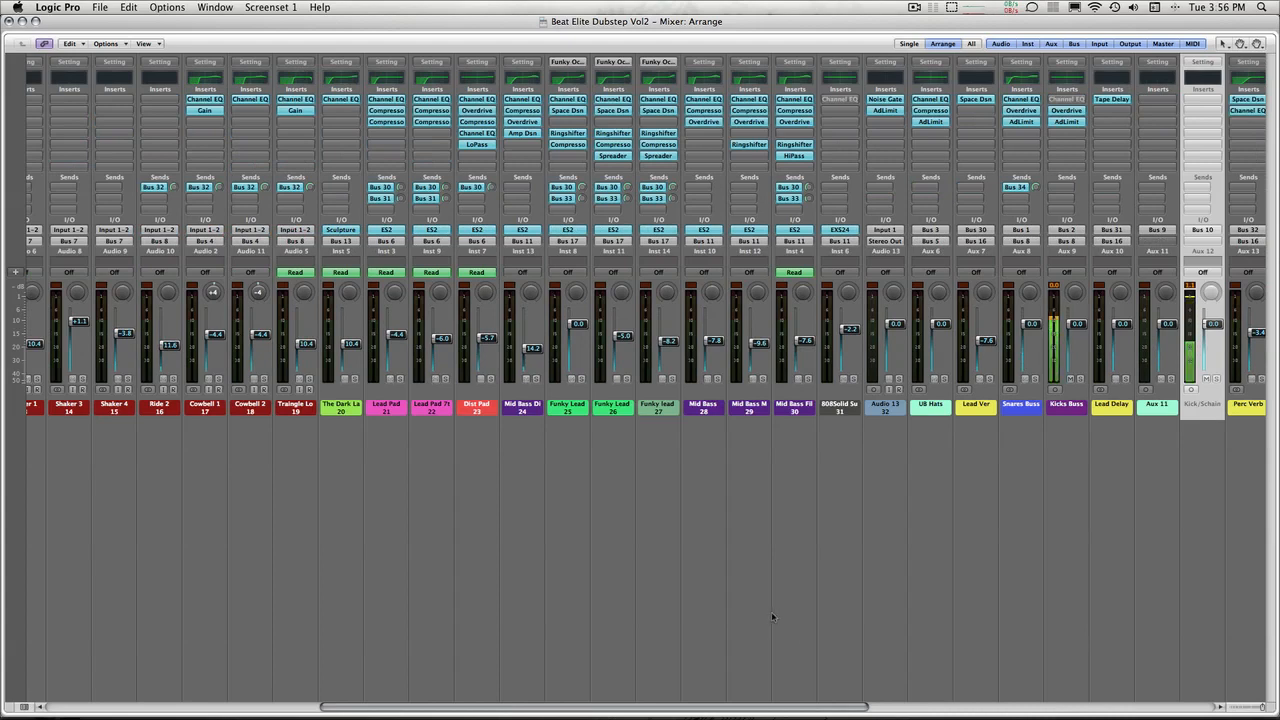
{"action": "scroll", "coordinate": [805, 635], "scroll_direction": "left", "scroll_amount": 10}
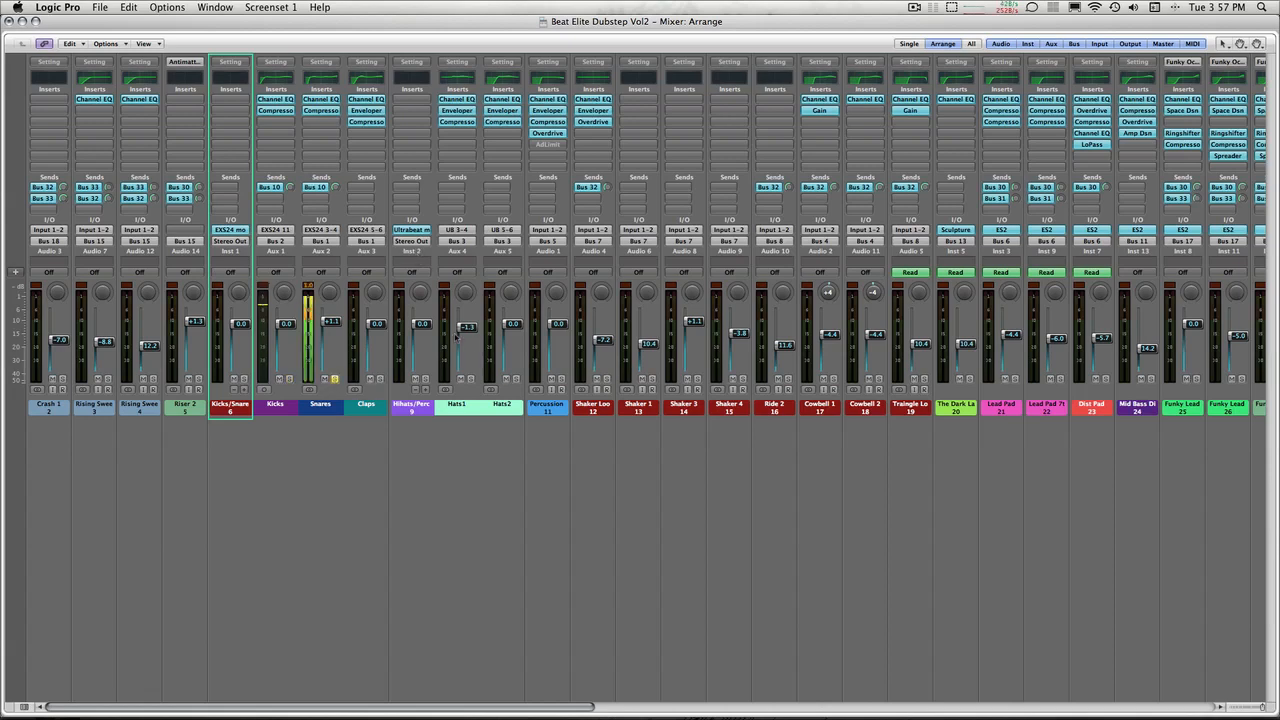
Jump from the Snares output to the Snares Buss channel and bypass its Channel EQ, Overdrive, AdLimit and Bus 34 send
{"action": "double_click", "coordinate": [325, 243]}
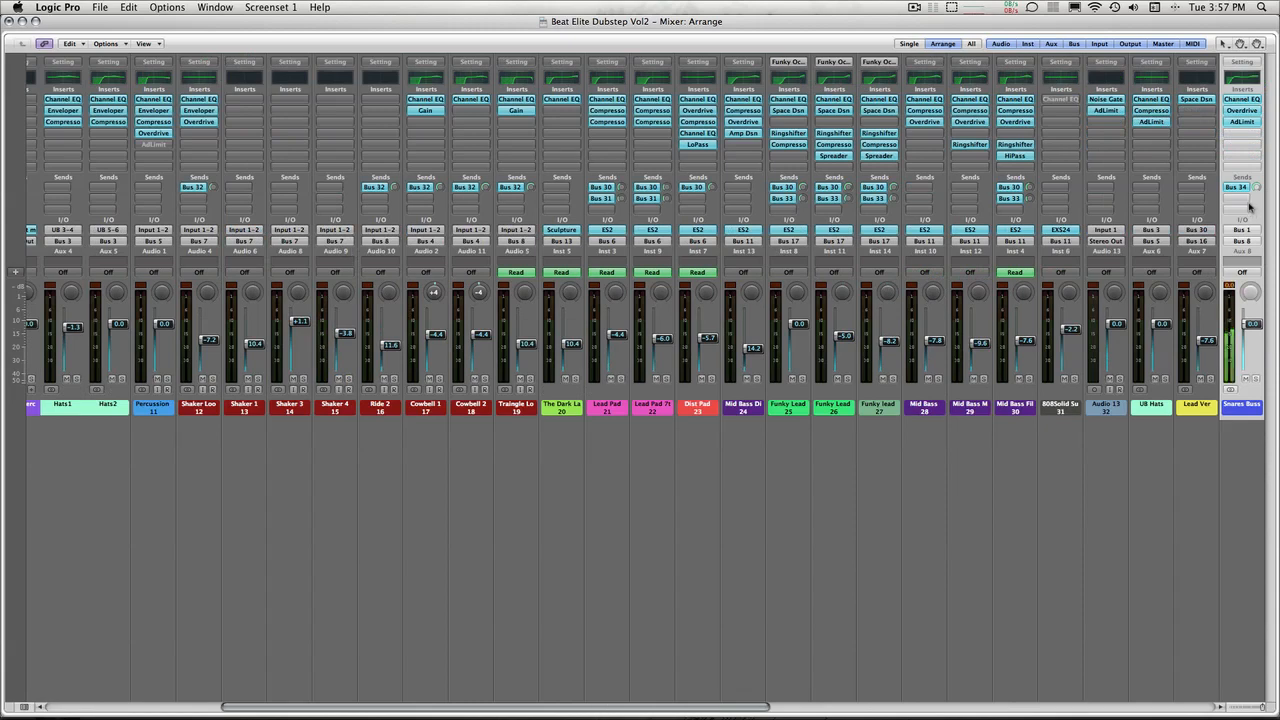
{"action": "left_click", "coordinate": [731, 446]}
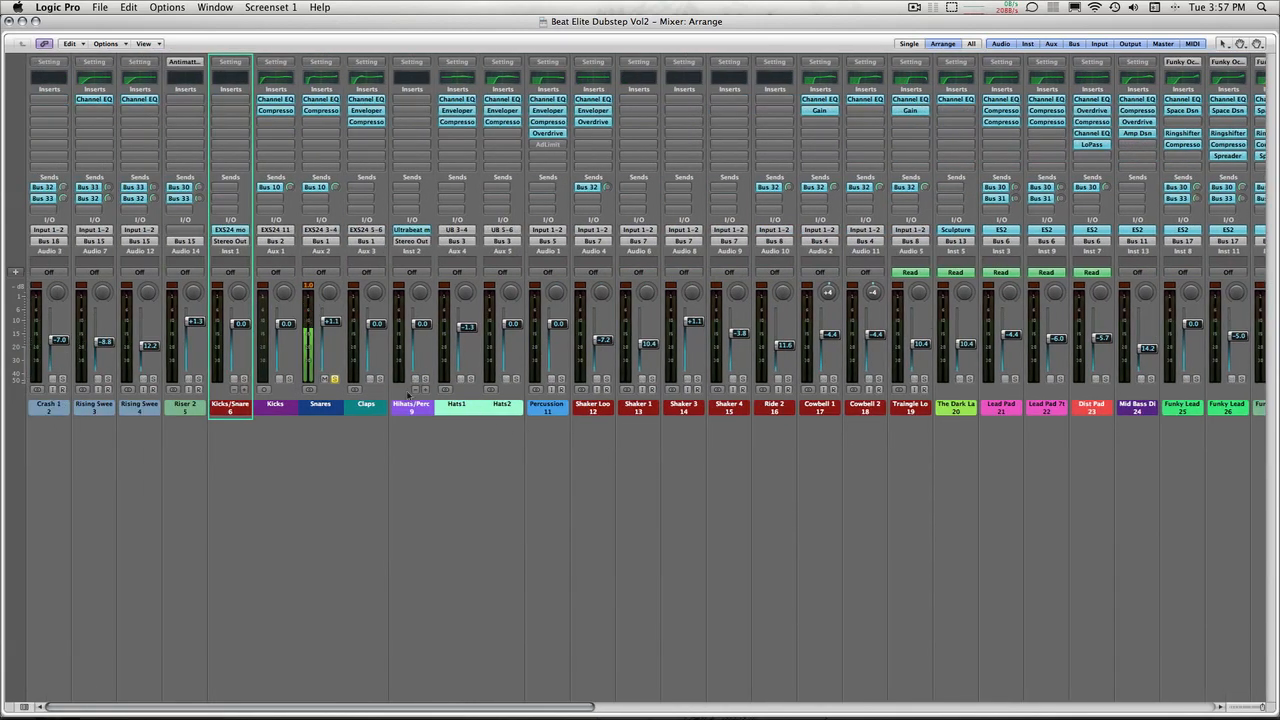
{"action": "scroll", "coordinate": [830, 349], "scroll_direction": "right", "scroll_amount": 10}
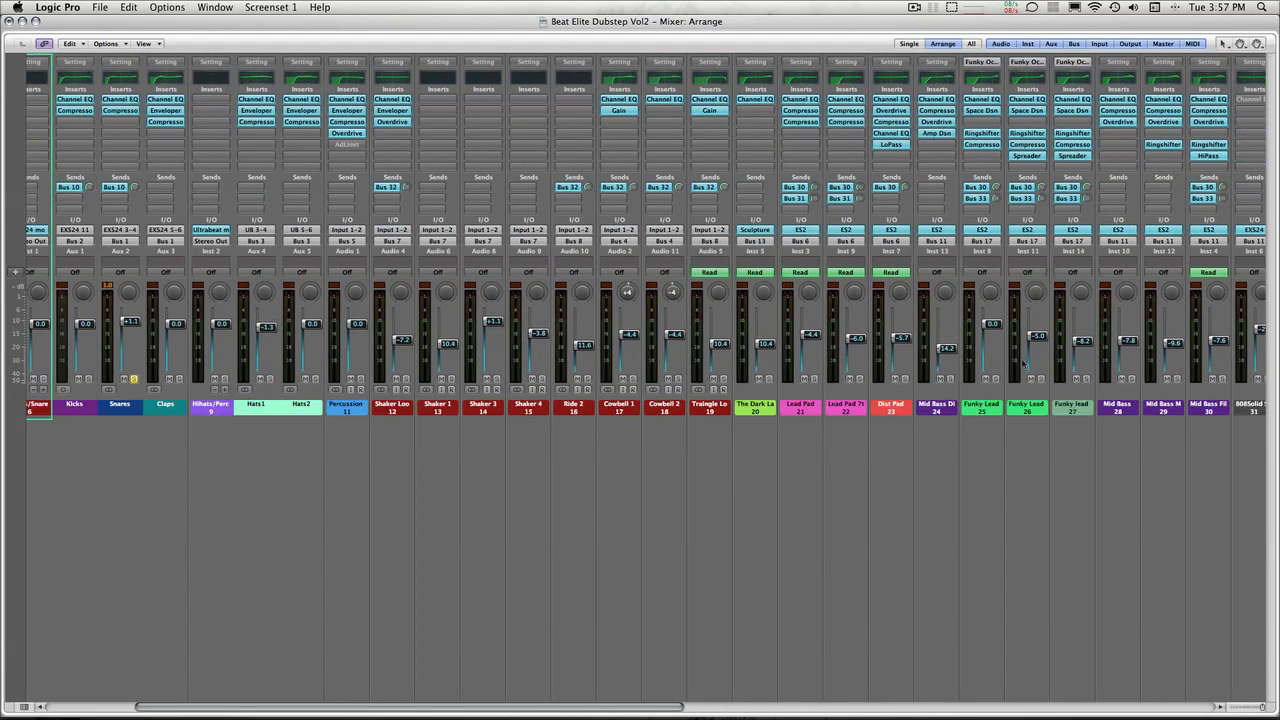
{"action": "left_click", "coordinate": [1083, 366]}
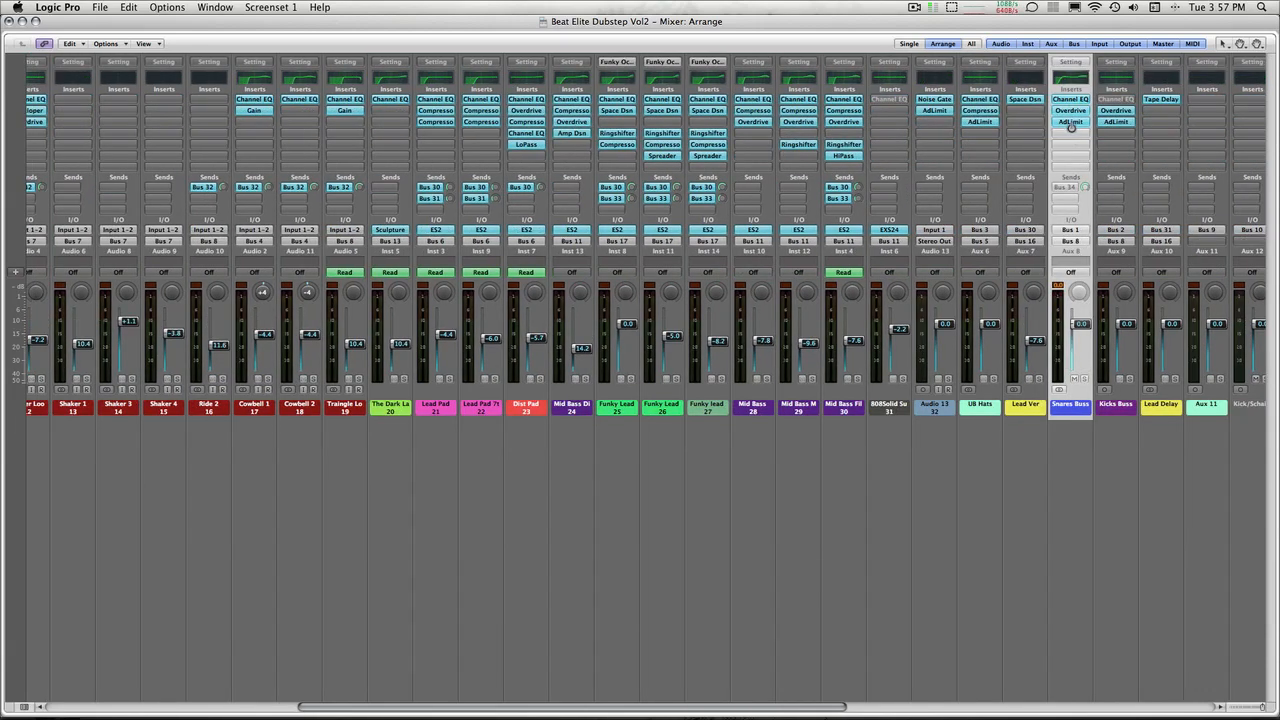
{"action": "scroll", "coordinate": [816, 318], "scroll_direction": "left", "scroll_amount": 10}
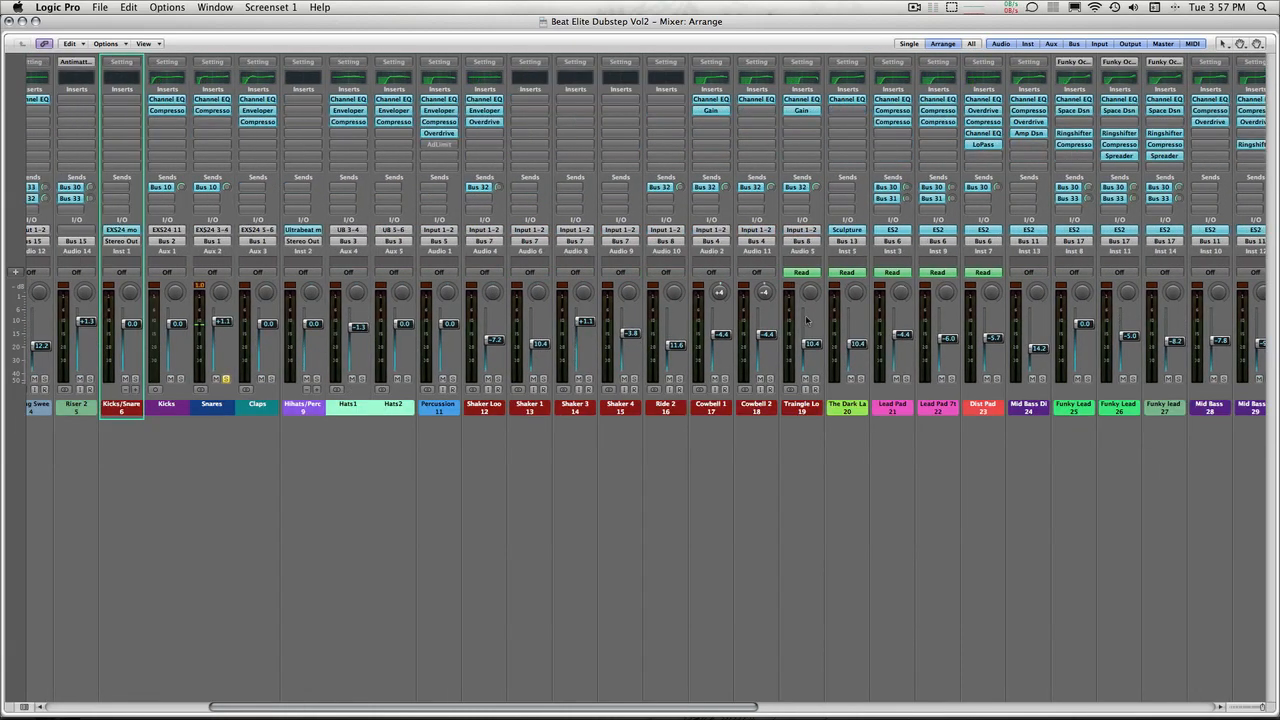
Select the Snares and Claps channels, solo Claps alongside Snares, and inspect the Snares Buss channel they feed
{"action": "left_click_drag", "start_coordinate": [377, 416], "coordinate": [378, 418]}
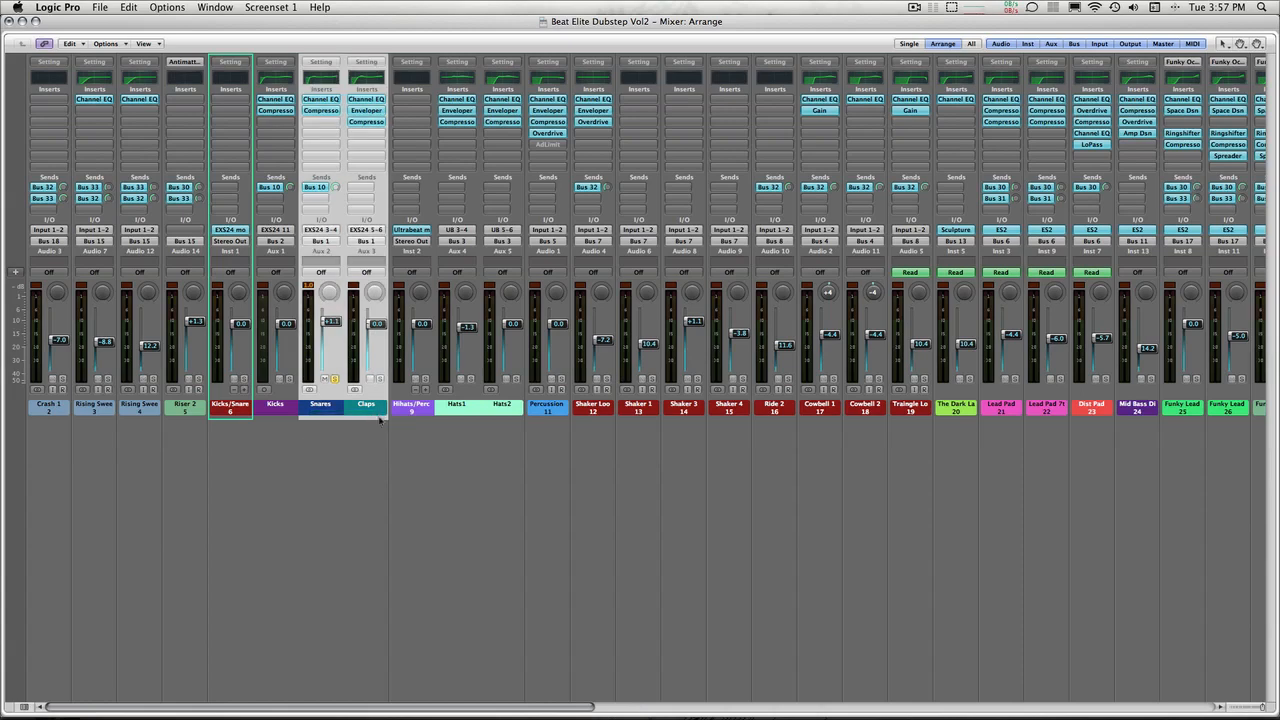
{"action": "left_click", "coordinate": [370, 402]}
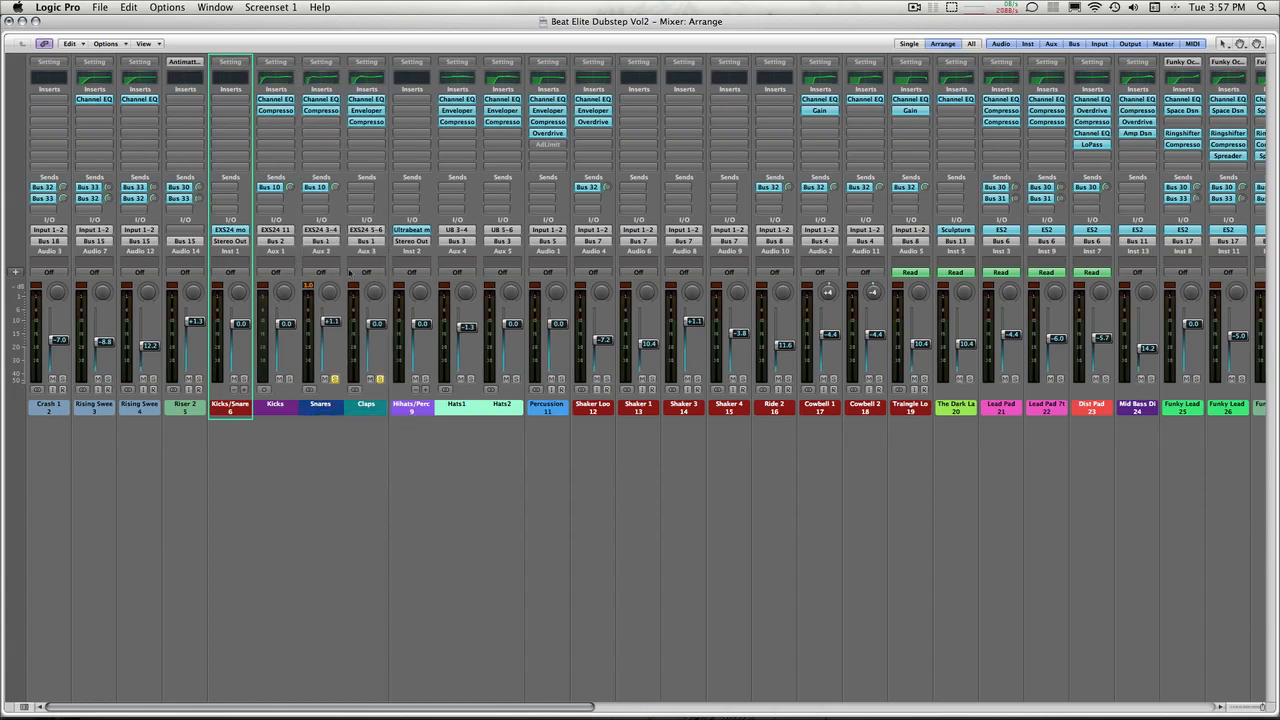
{"action": "scroll", "coordinate": [848, 405], "scroll_direction": "right", "scroll_amount": 8}
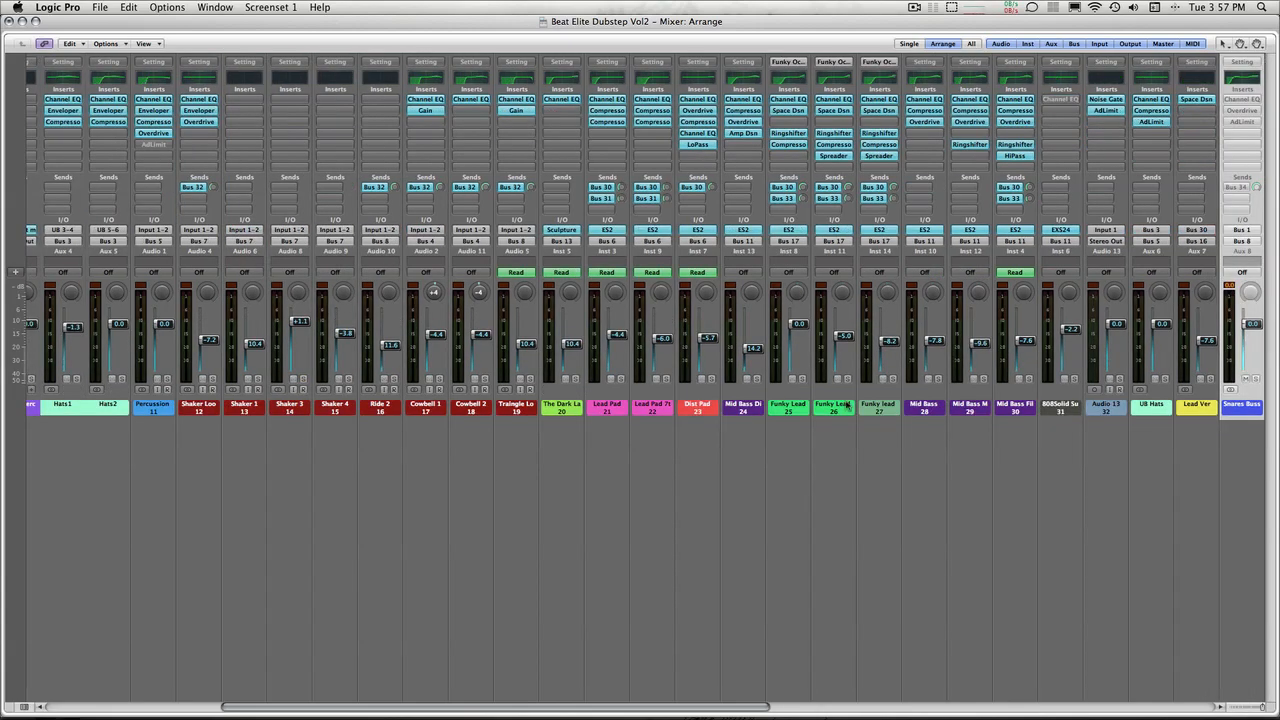
{"action": "scroll", "coordinate": [1150, 441], "scroll_direction": "right", "scroll_amount": 5}
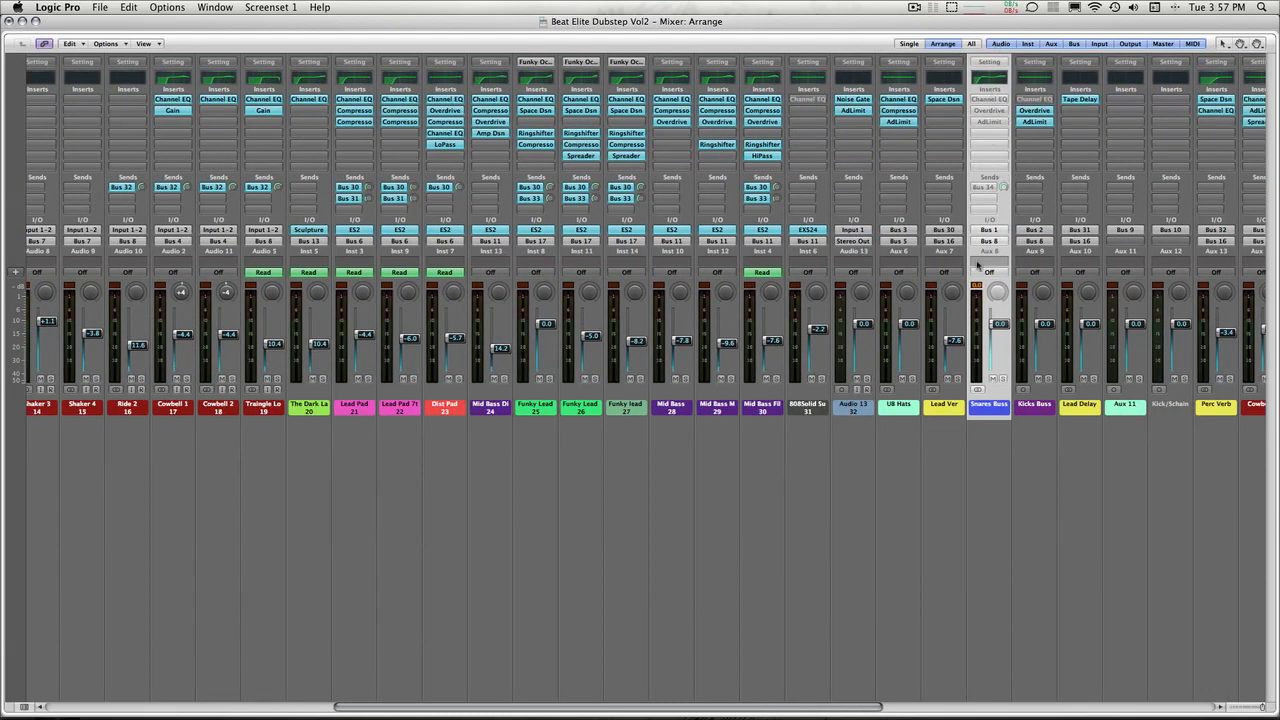
{"action": "scroll", "coordinate": [894, 537], "scroll_direction": "left", "scroll_amount": 12}
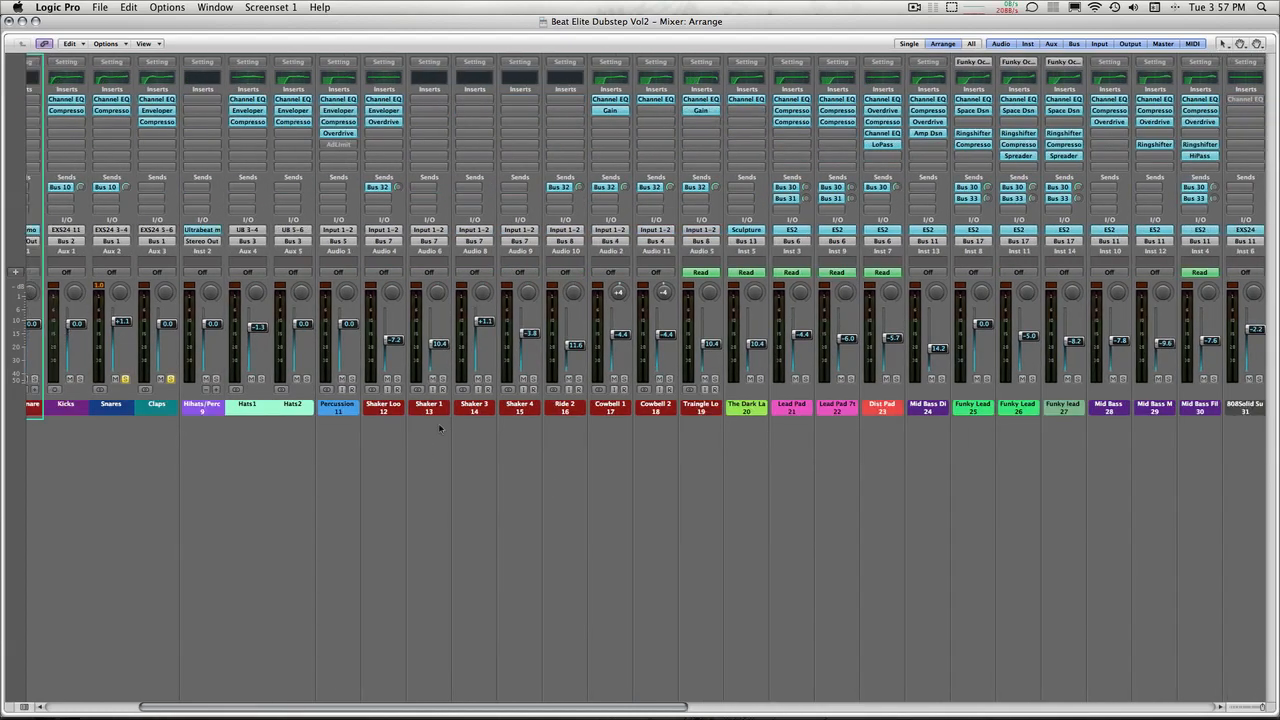
Bypass the Channel EQ and Compressor on the Snares channel, and open its Channel EQ clear of the drum channels
{"action": "scroll", "coordinate": [342, 413], "scroll_direction": "left", "scroll_amount": 1}
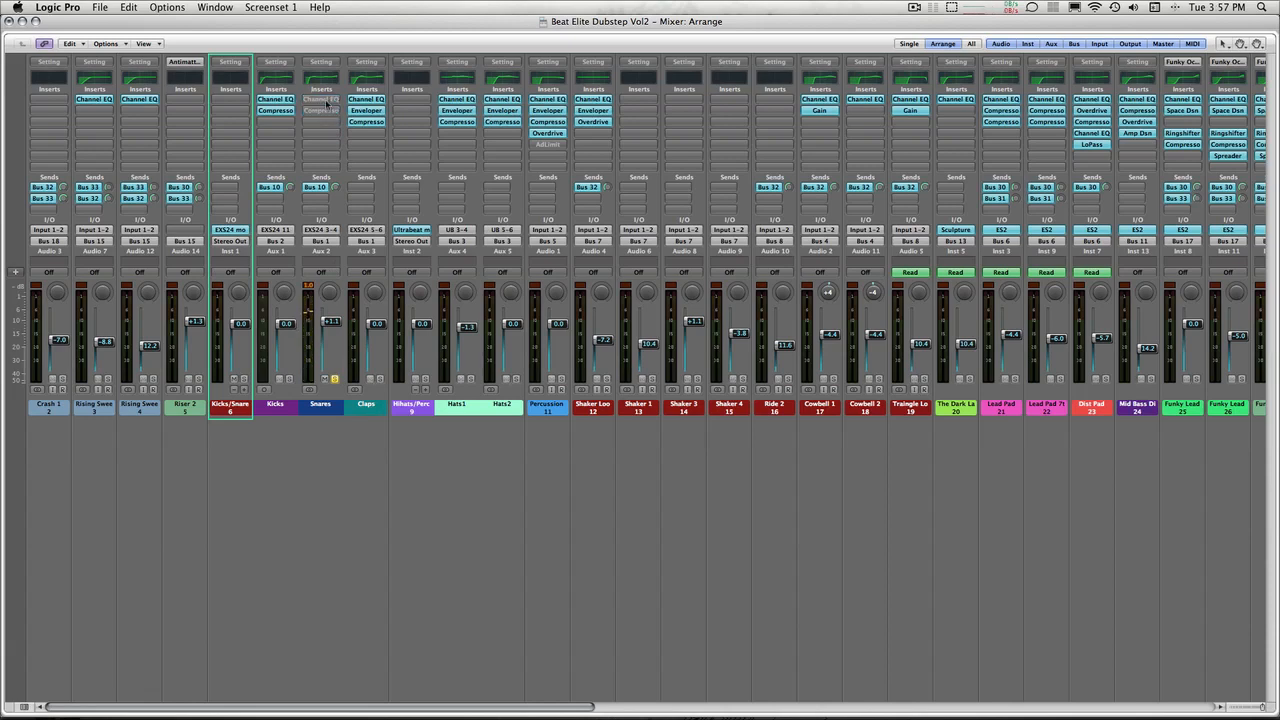
{"action": "left_click", "coordinate": [326, 100]}
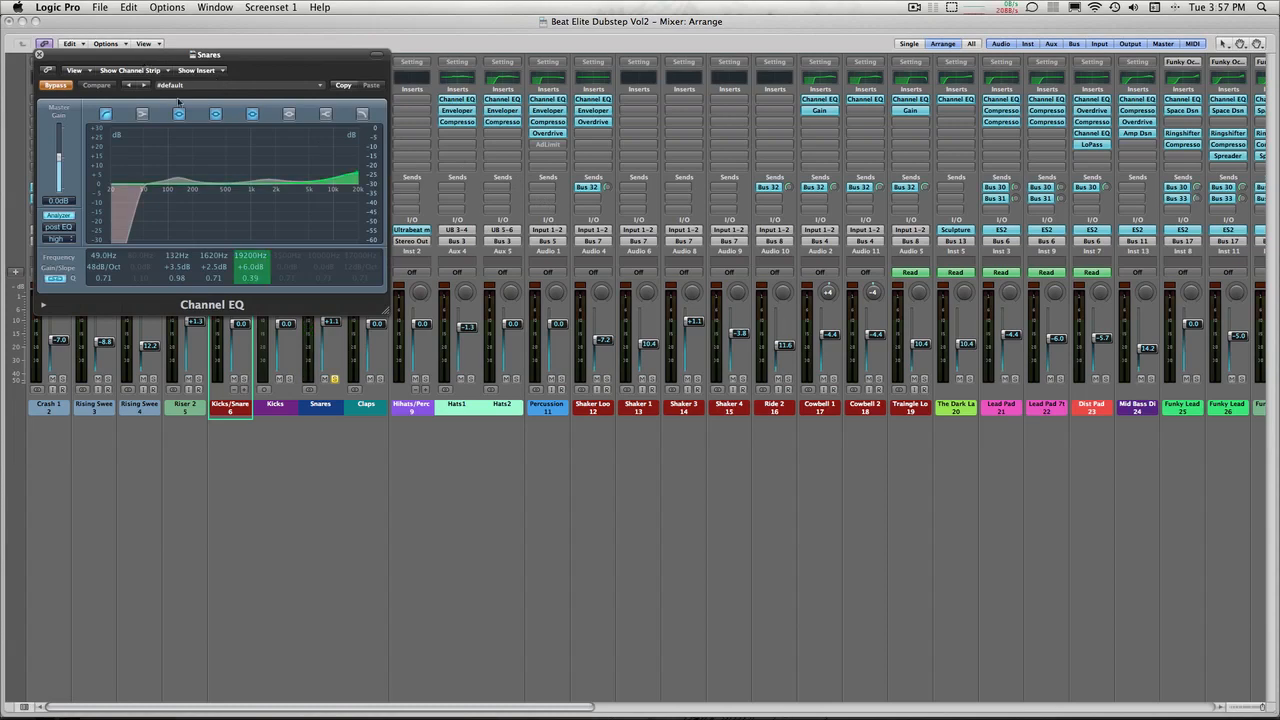
{"action": "left_click_drag", "start_coordinate": [100, 62], "coordinate": [789, 350]}
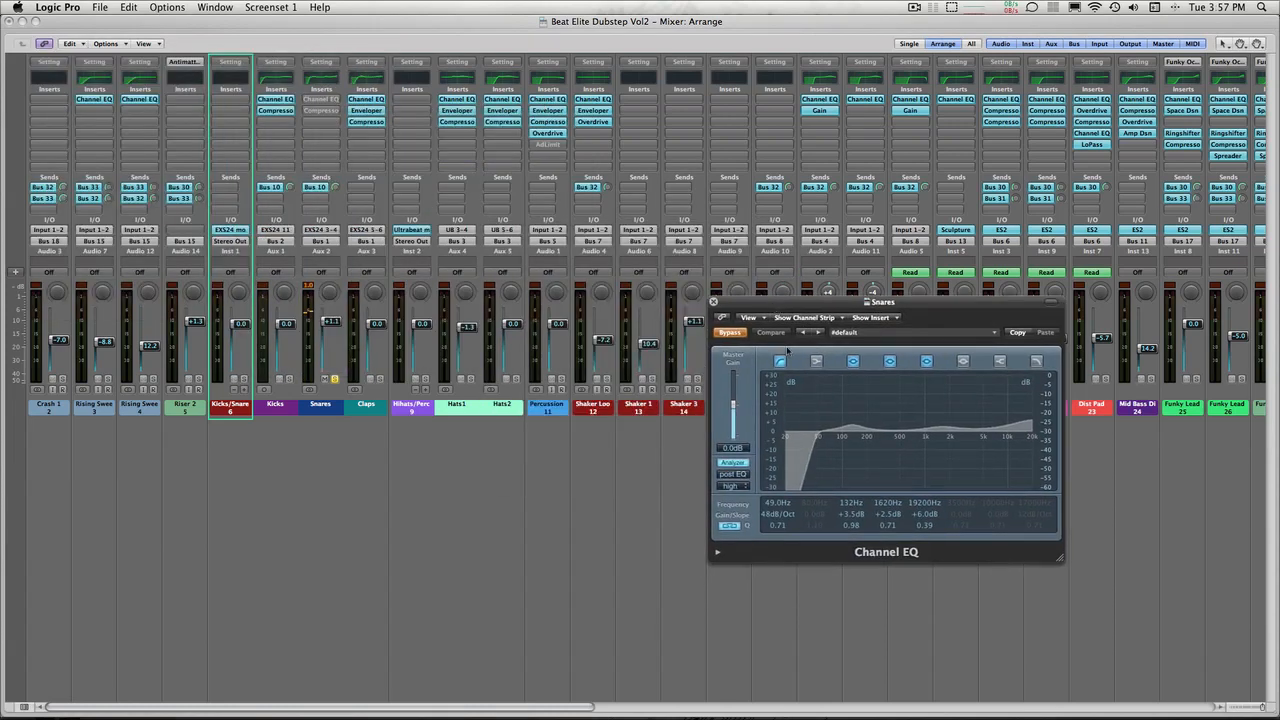
Open the Snares region at the start of Drop 1 in the Piano Roll and audition its layered snare notes
{"action": "key", "text": "super+1"}
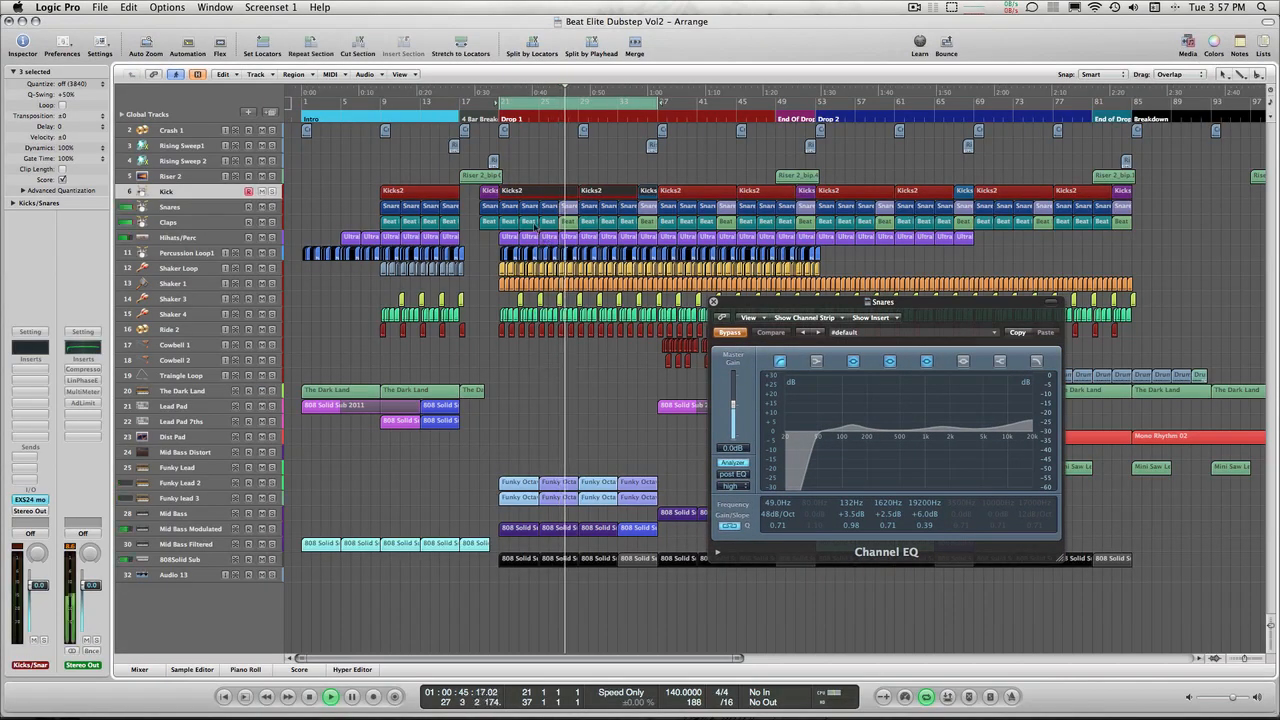
{"action": "double_click", "coordinate": [512, 208]}
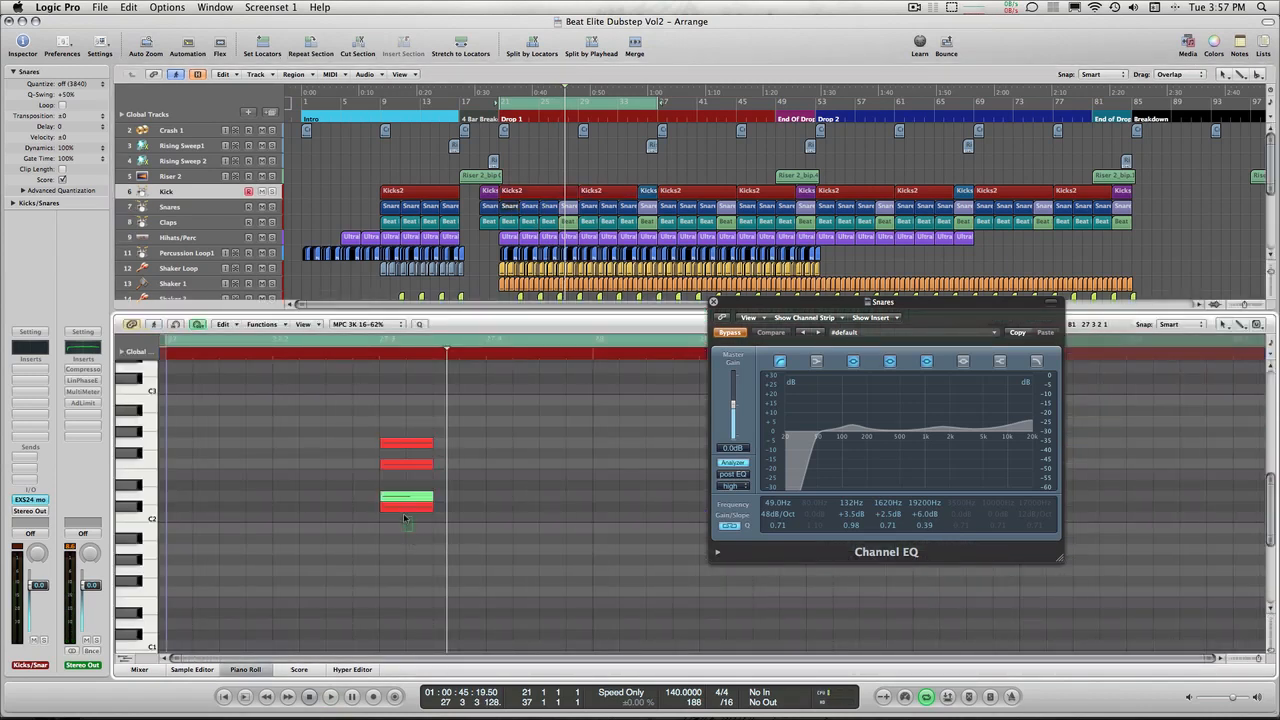
{"action": "left_click_drag", "start_coordinate": [486, 494], "coordinate": [430, 500]}
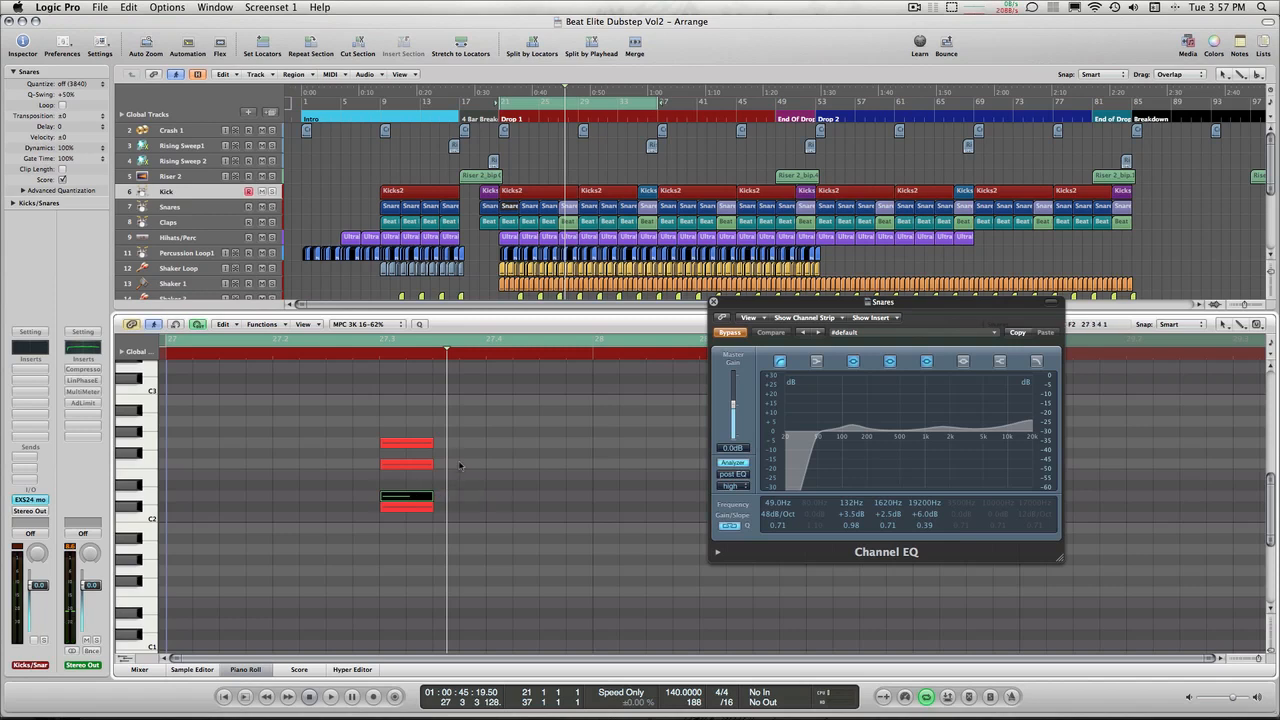
{"action": "left_click", "coordinate": [410, 443]}
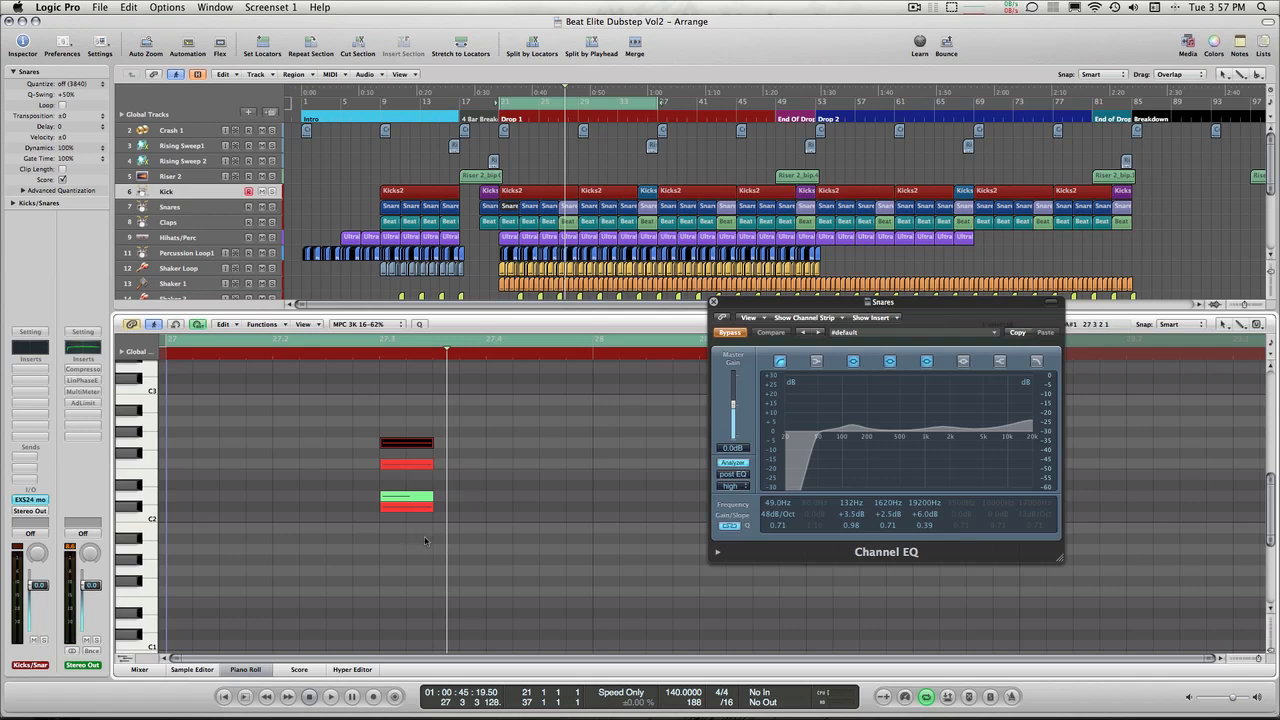
{"action": "left_click_drag", "start_coordinate": [430, 534], "coordinate": [398, 508]}
{"action": "left_click_drag", "start_coordinate": [467, 483], "coordinate": [428, 490]}
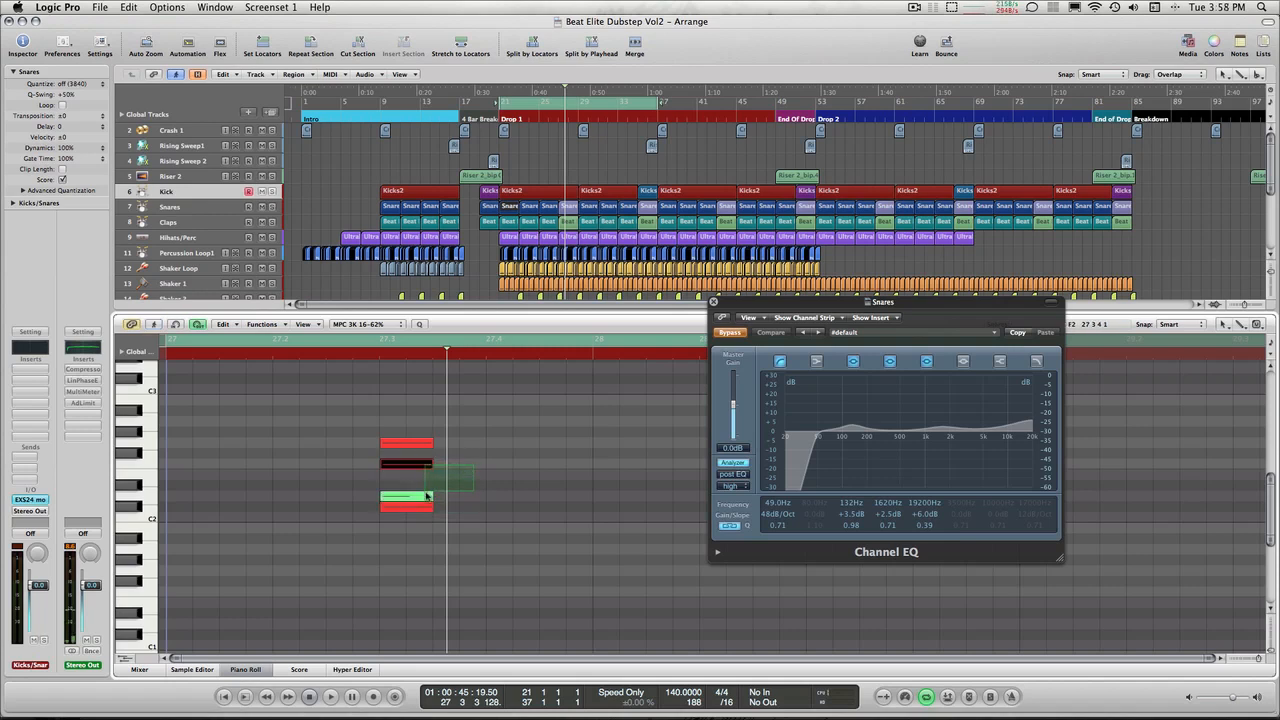
{"action": "left_click_drag", "start_coordinate": [487, 421], "coordinate": [434, 447]}
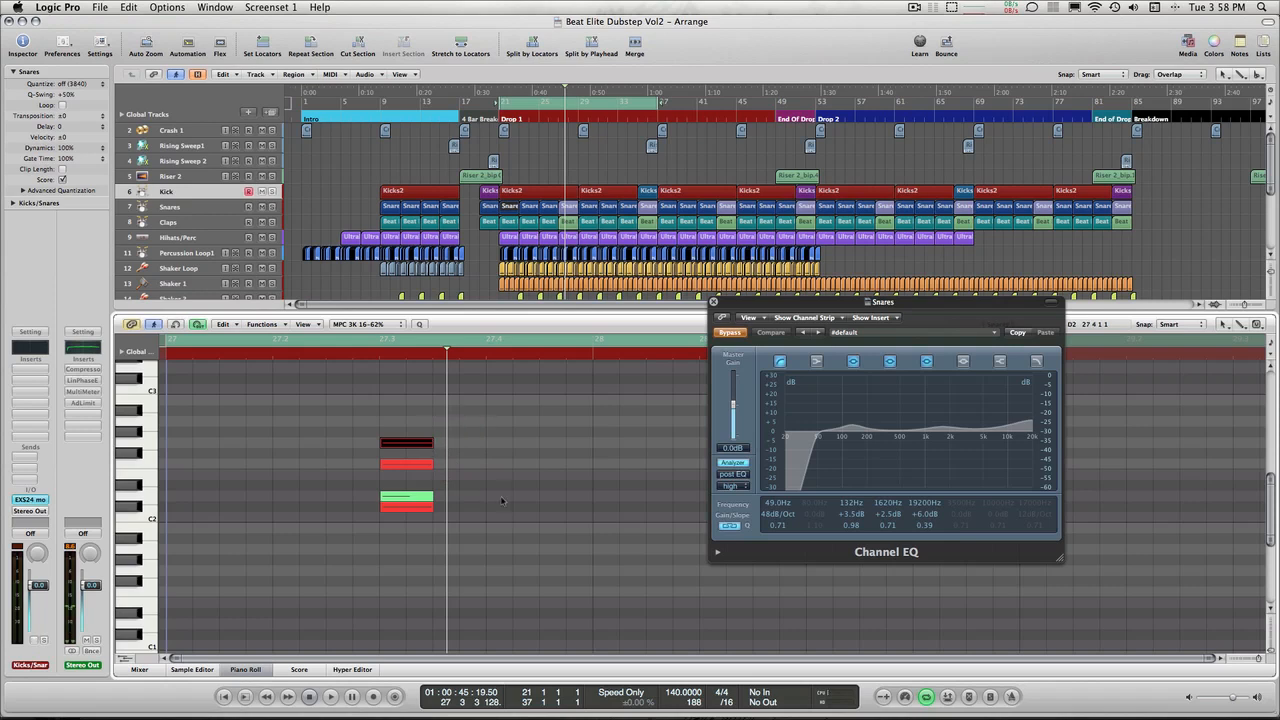
{"action": "mouse_move", "coordinate": [500, 489]}
{"action": "left_mouse_down"}
{"action": "mouse_move", "coordinate": [463, 494]}
{"action": "mouse_move", "coordinate": [478, 501]}
{"action": "left_mouse_up"}
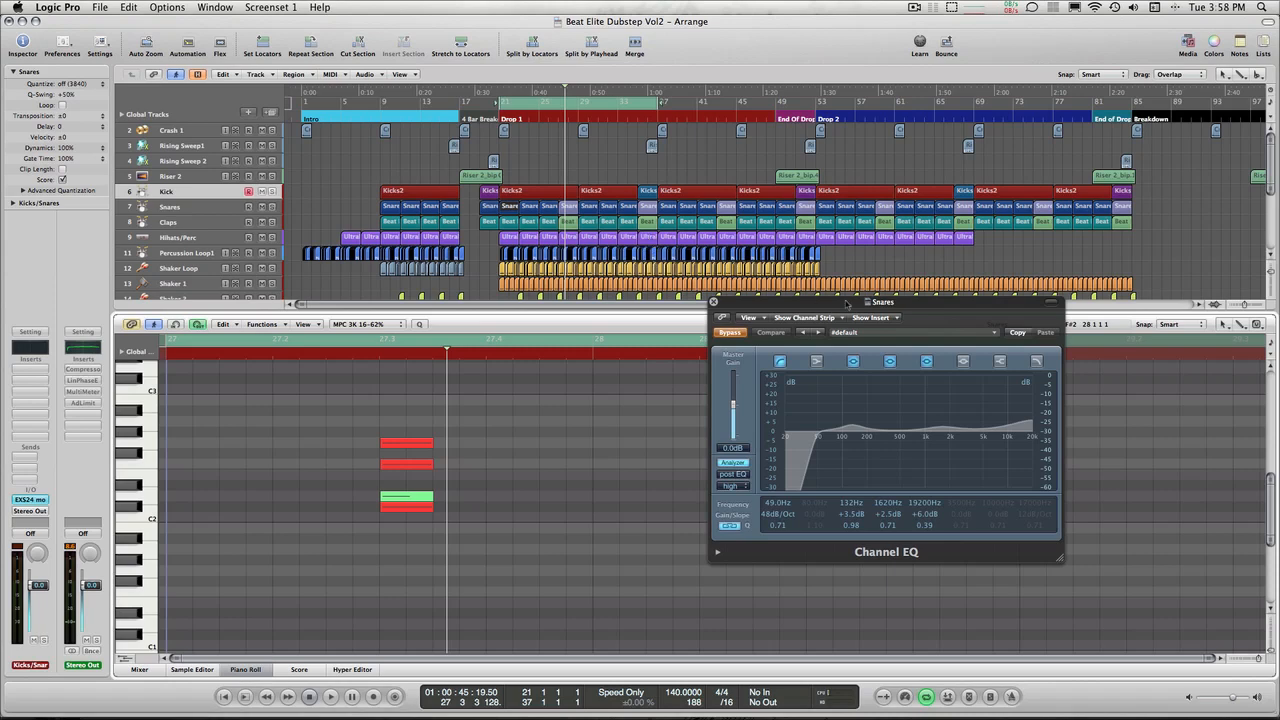
Return to the mixer and turn off the bypass of the Snares channel's Channel EQ
{"action": "key", "text": "super+2"}
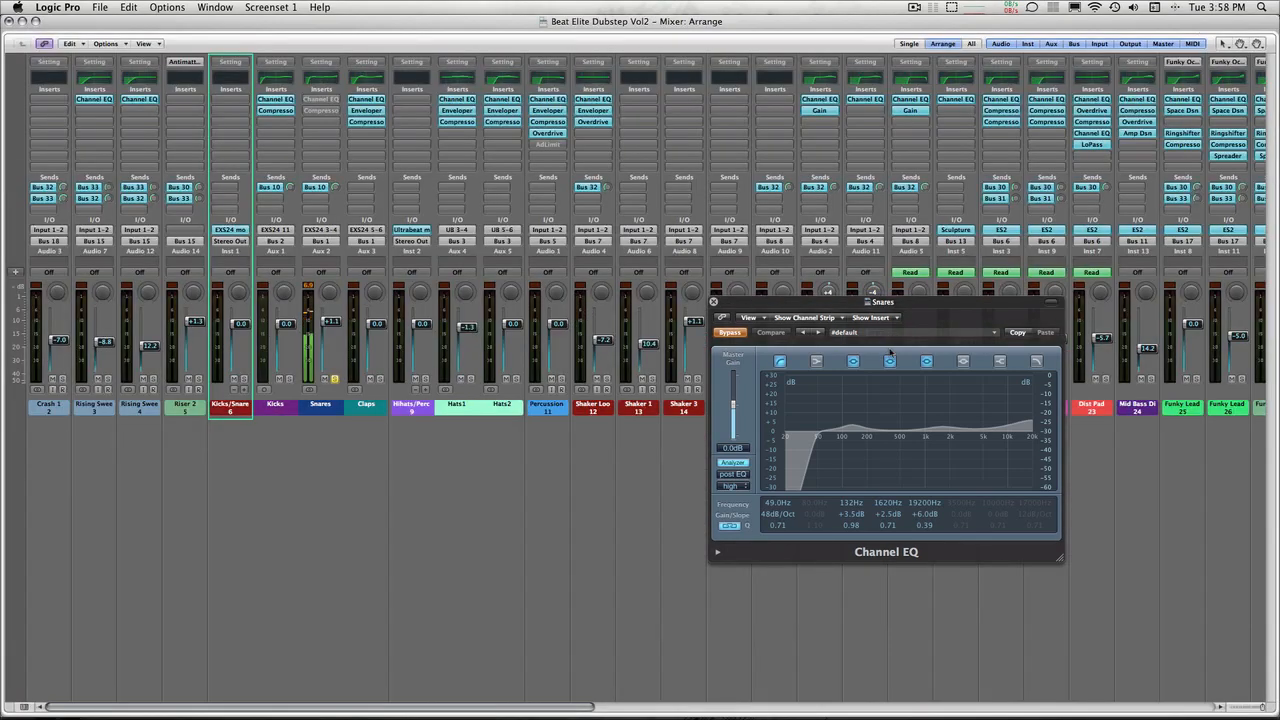
{"action": "left_click", "coordinate": [738, 335]}
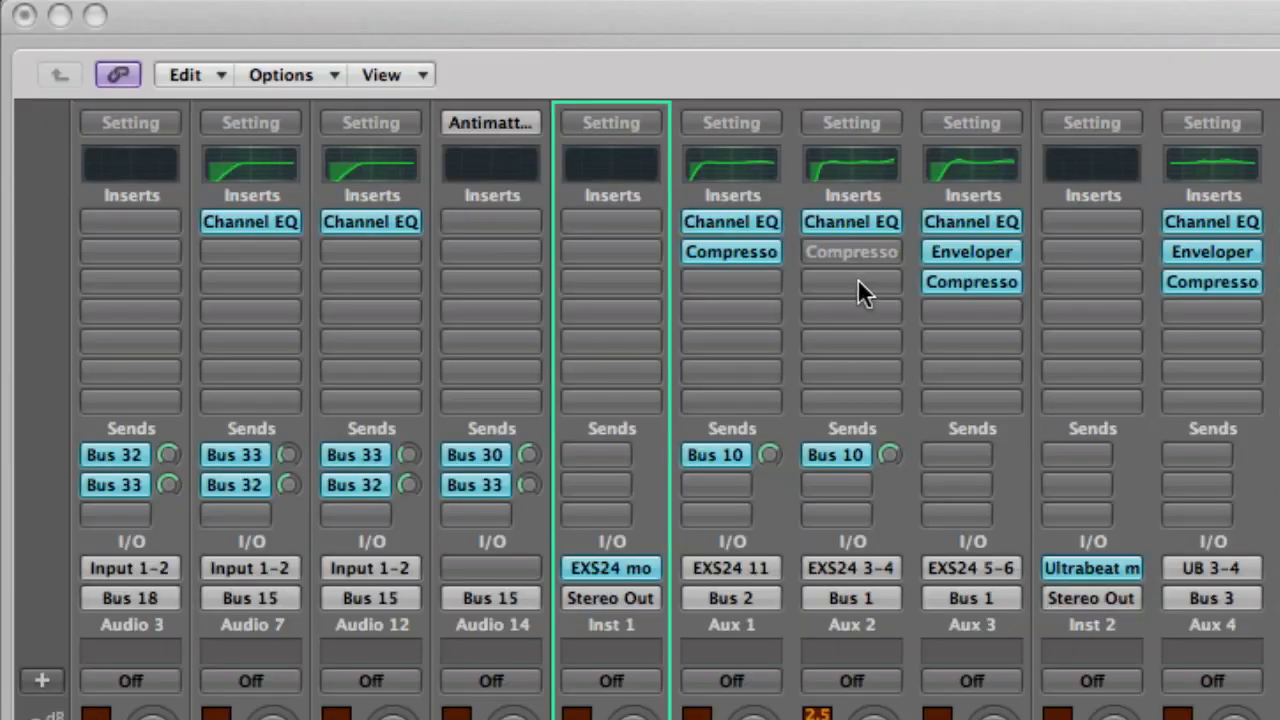
Turn the Snares channel's Compressor back on, open its settings and close the Channel EQ
{"action": "left_click", "coordinate": [860, 258], "text": "alt"}
{"action": "left_click", "coordinate": [861, 255]}
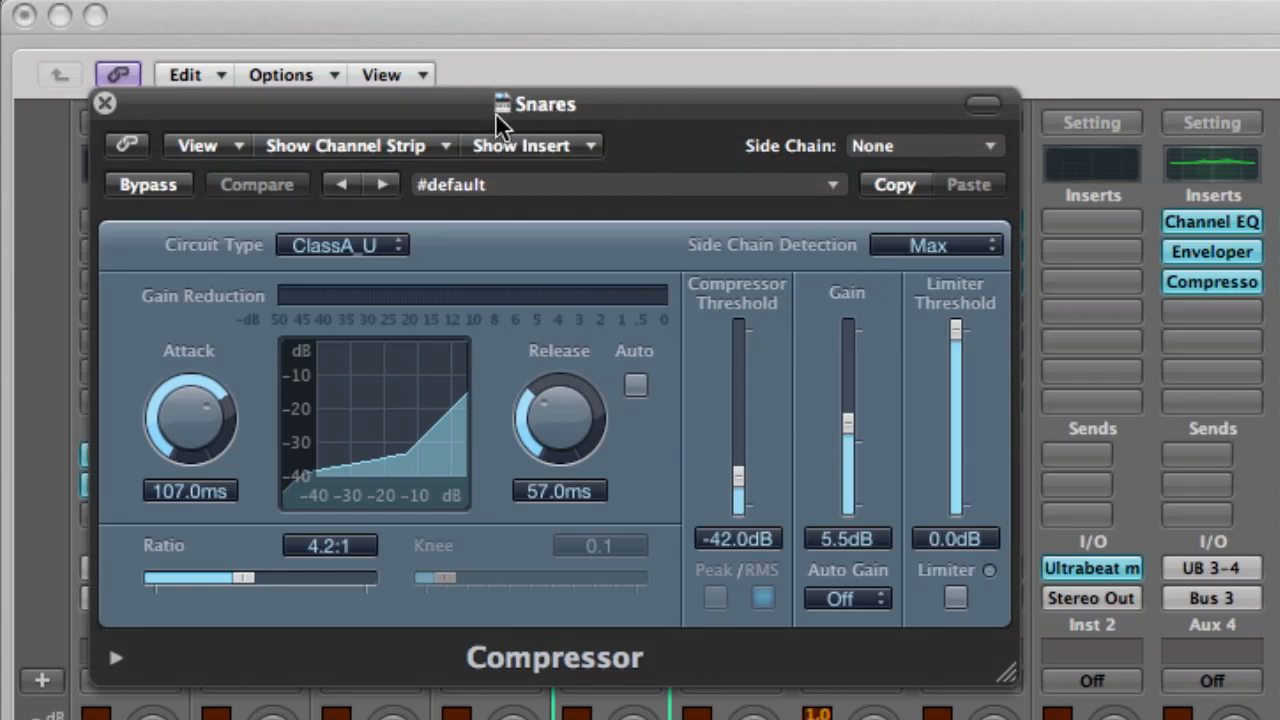
{"action": "key", "text": "super+w"}
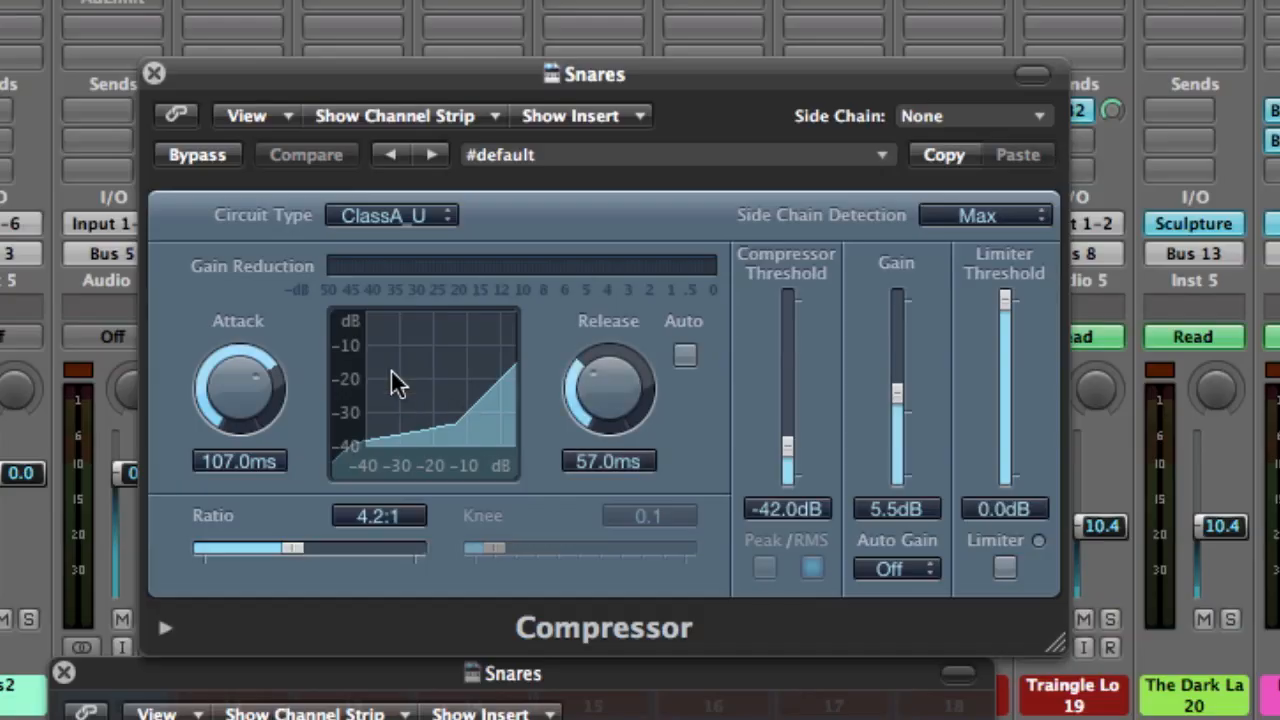
{"action": "left_click", "coordinate": [64, 672]}
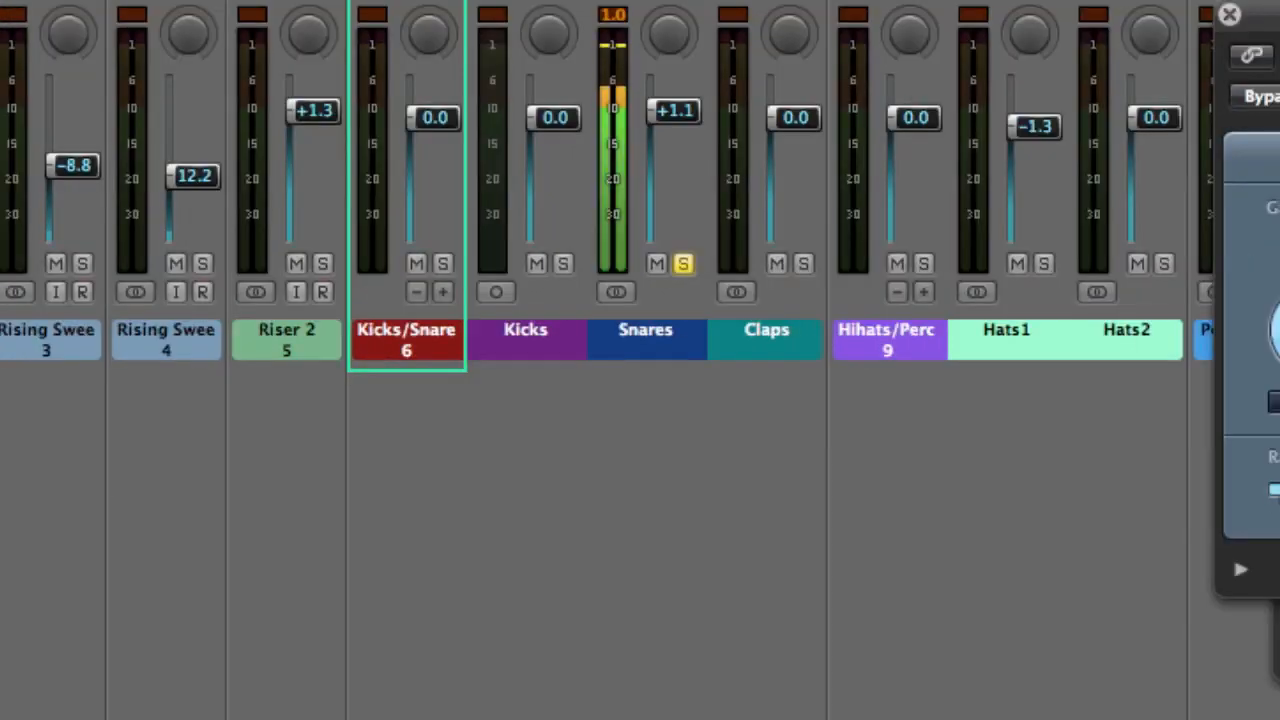
View the circuit type options in the Kicks Compressor, keep Opto, and bring the Snares Compressor back into view
{"action": "left_click", "coordinate": [500, 91]}
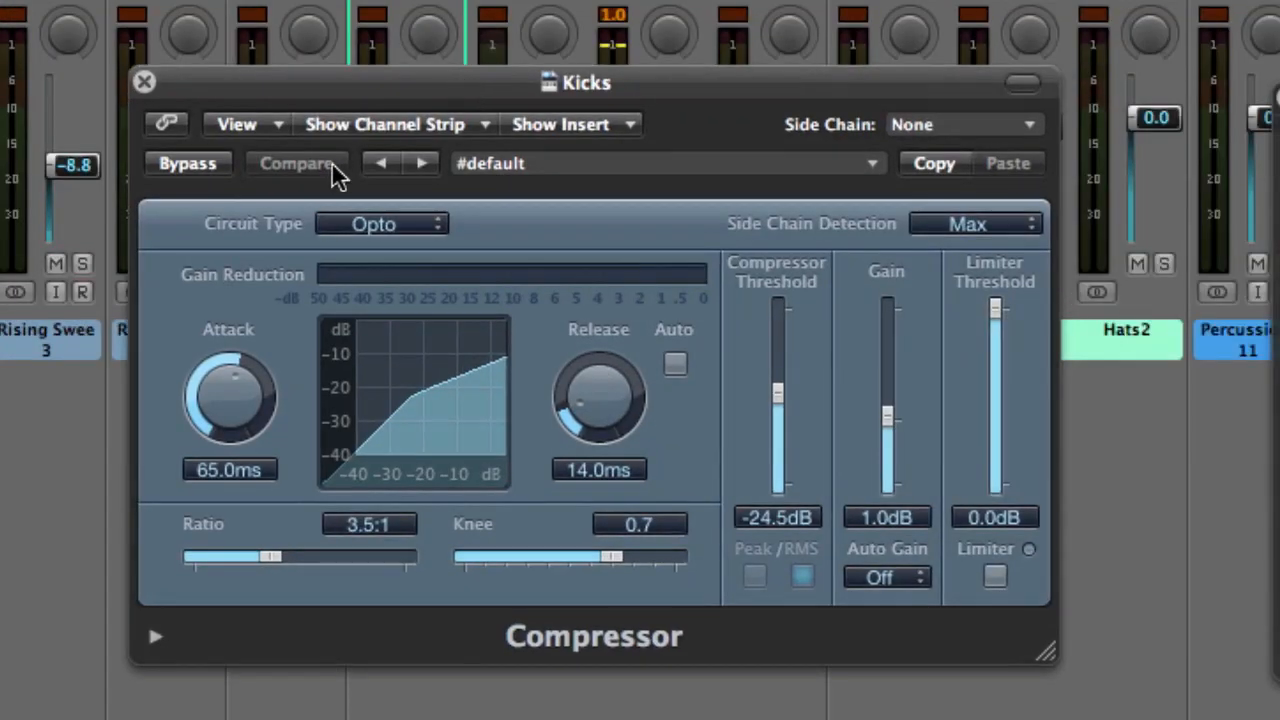
{"action": "left_click", "coordinate": [368, 226]}
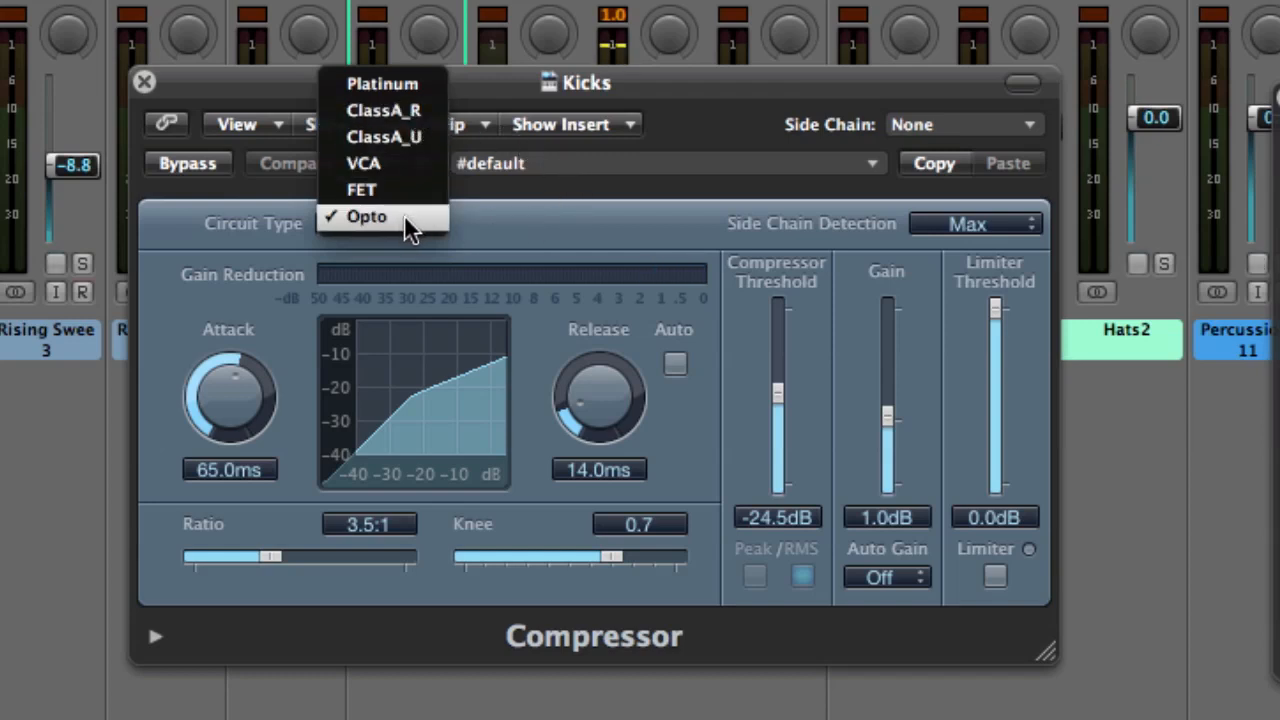
{"action": "left_click", "coordinate": [527, 241]}
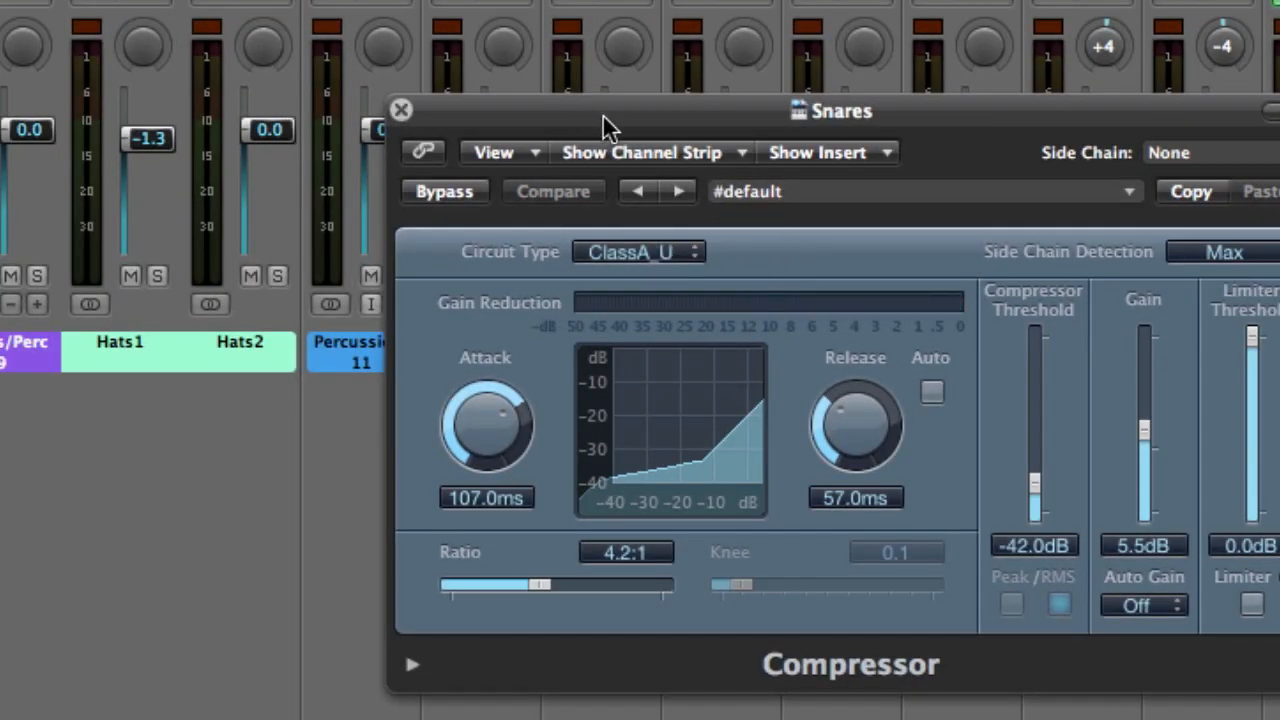
{"action": "left_click_drag", "start_coordinate": [602, 113], "coordinate": [272, 66]}
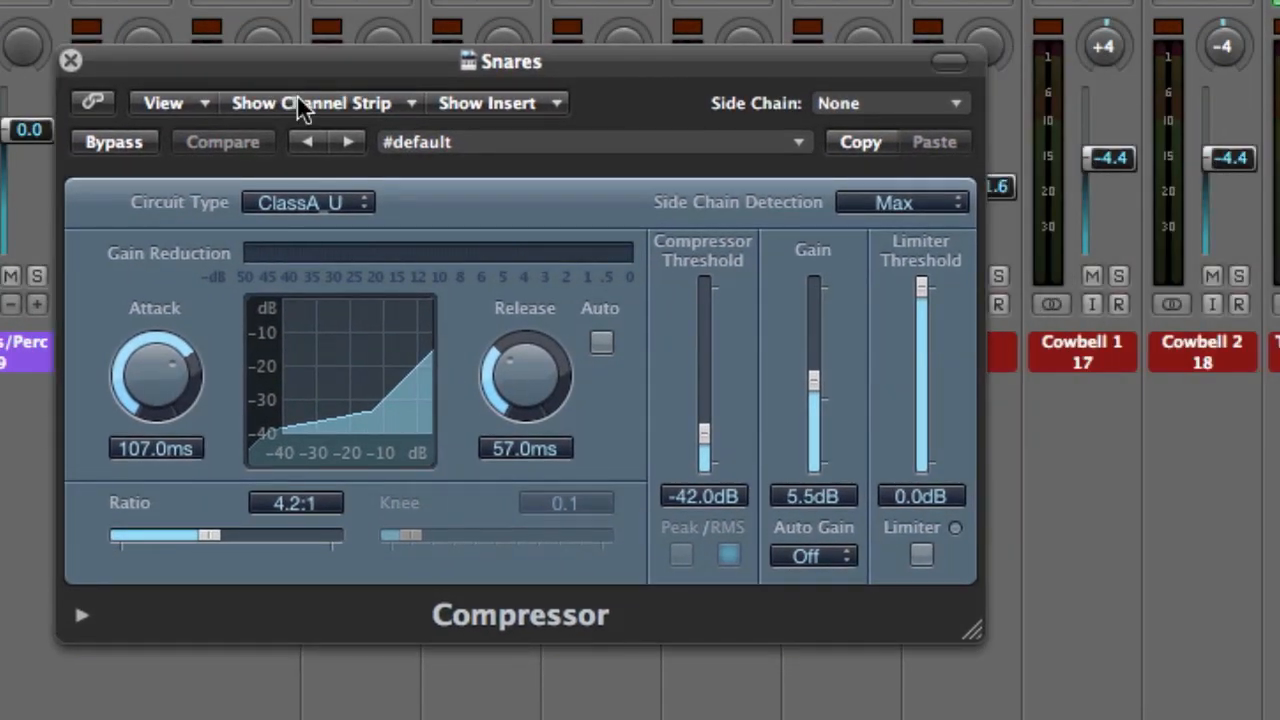